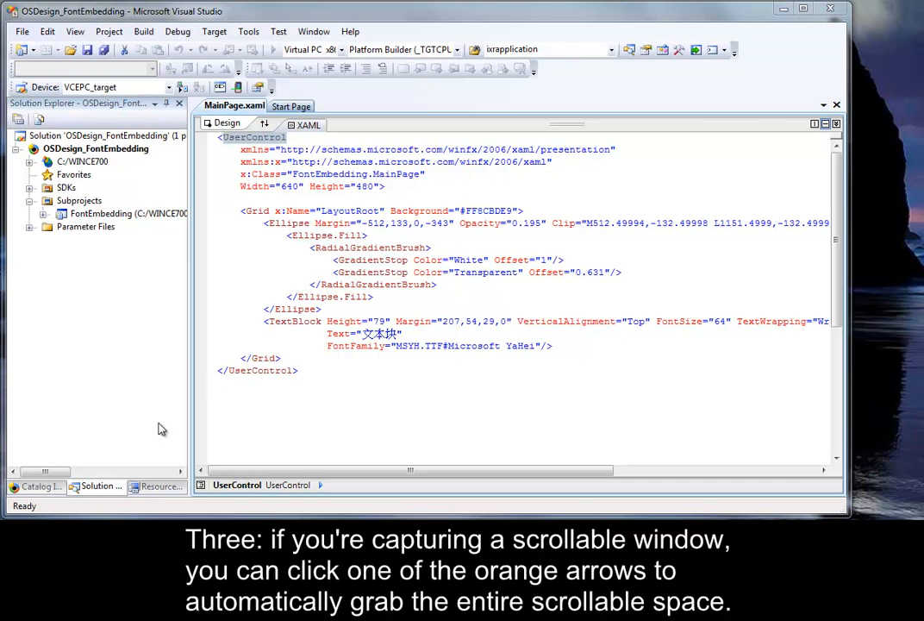
# Step: Capture the full vertical scrolling area of Visual Studio's Catalog Items View tree with Snagit and review the captured image
pyautogui.click(39, 487)
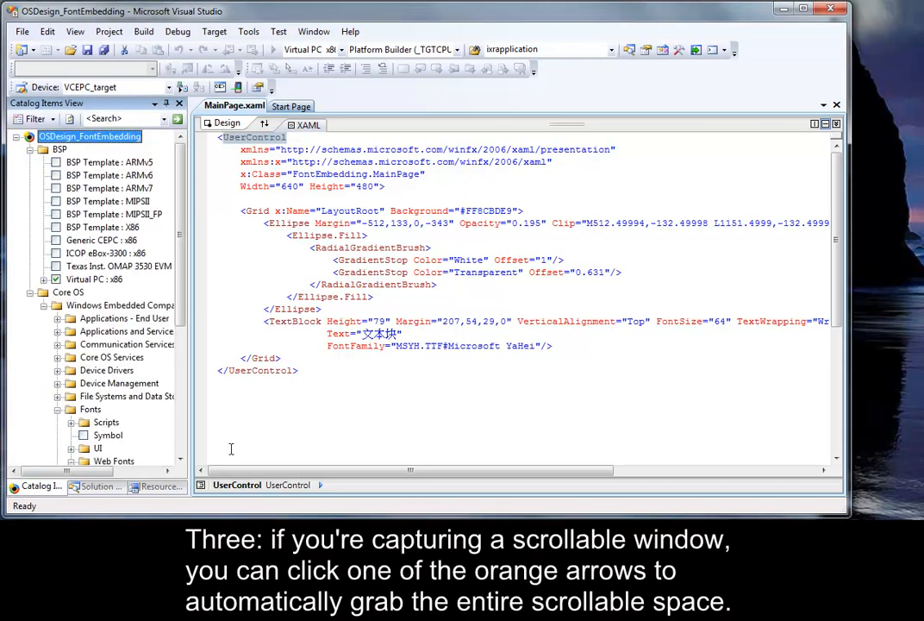
pyautogui.press('Print')
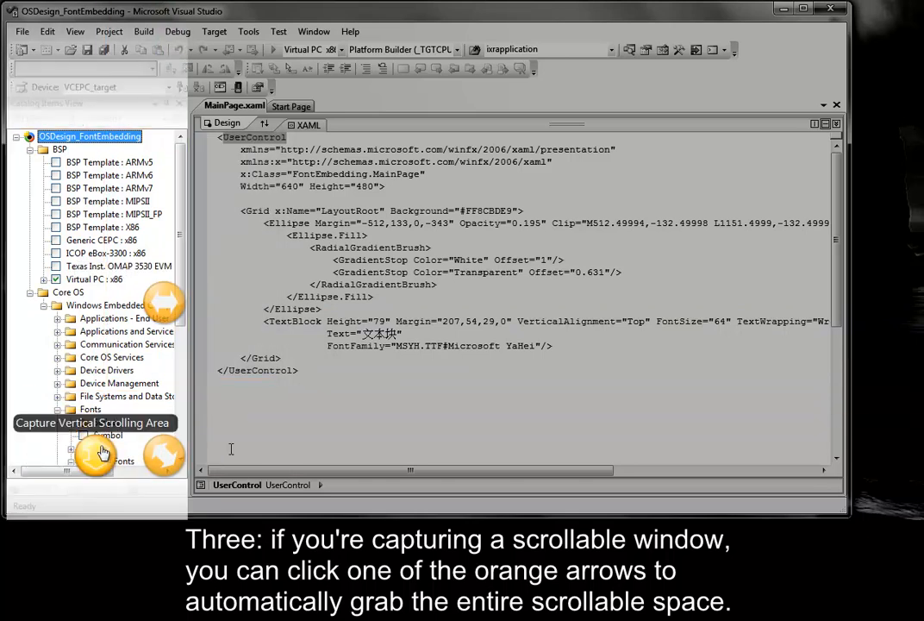
pyautogui.click(143, 462)
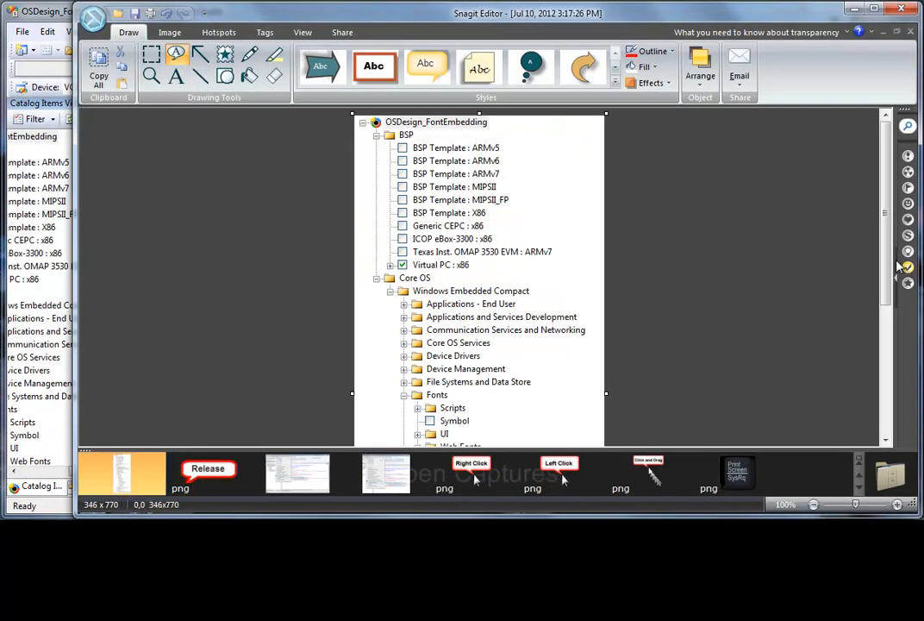
pyautogui.moveTo(886, 258); pyautogui.dragTo(882, 436)
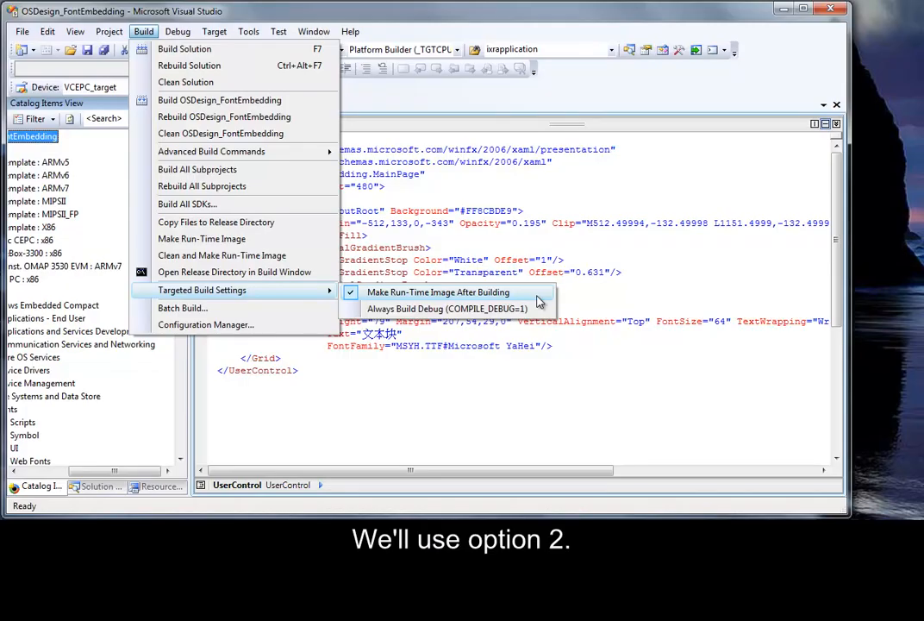
# Step: Capture the Visual Studio window with the Build menu's Targeted Build Settings submenu open
pyautogui.press('Print')
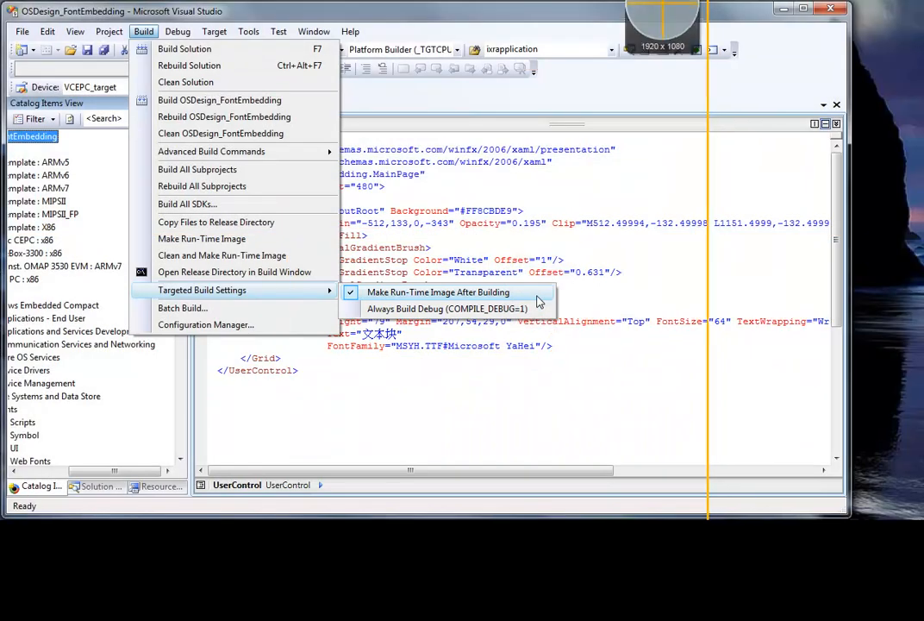
pyautogui.click(706, 25)
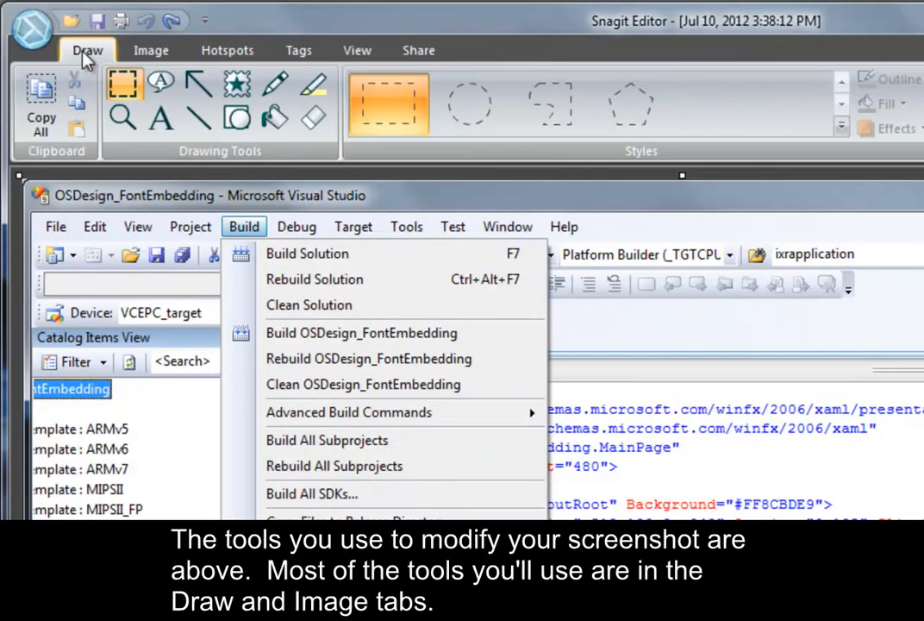
# Step: Examine the callout and shape drawing styles, the Cut Out options and the edge effects available for modifying the screenshot
pyautogui.click(160, 82)
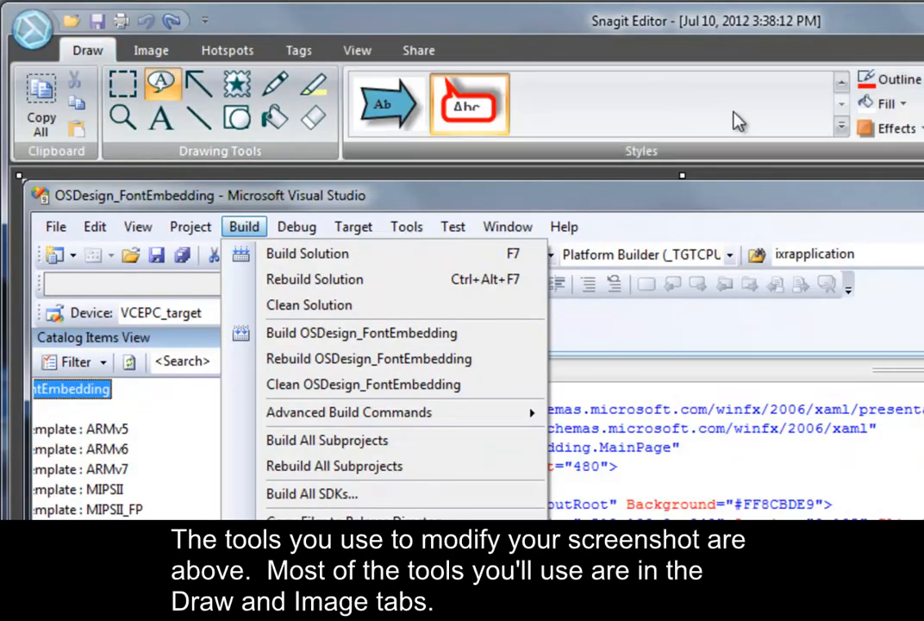
pyautogui.click(840, 126)
pyautogui.click(238, 118)
pyautogui.click(840, 129)
pyautogui.click(156, 53)
pyautogui.click(96, 104)
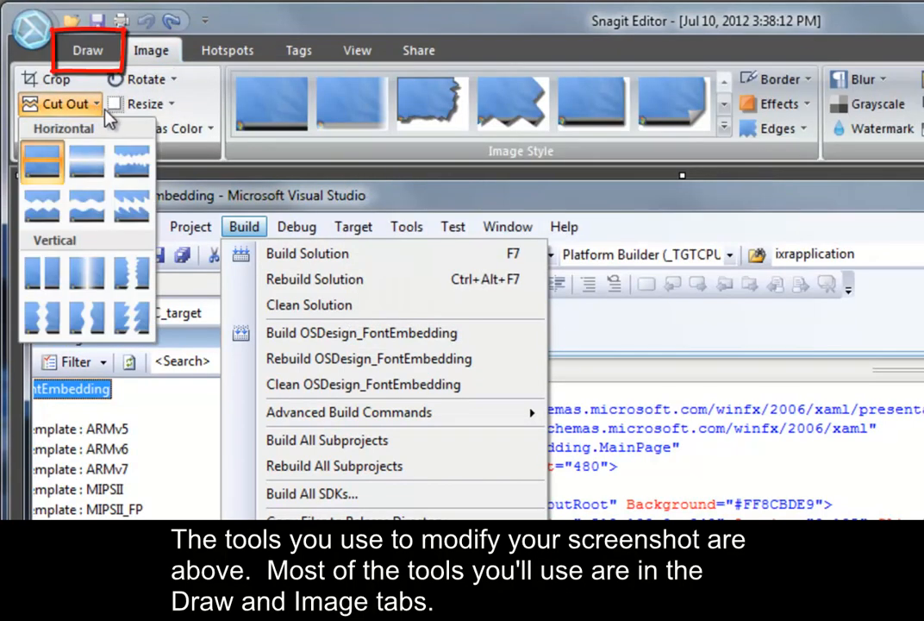
pyautogui.click(809, 133)
pyautogui.press('Escape')
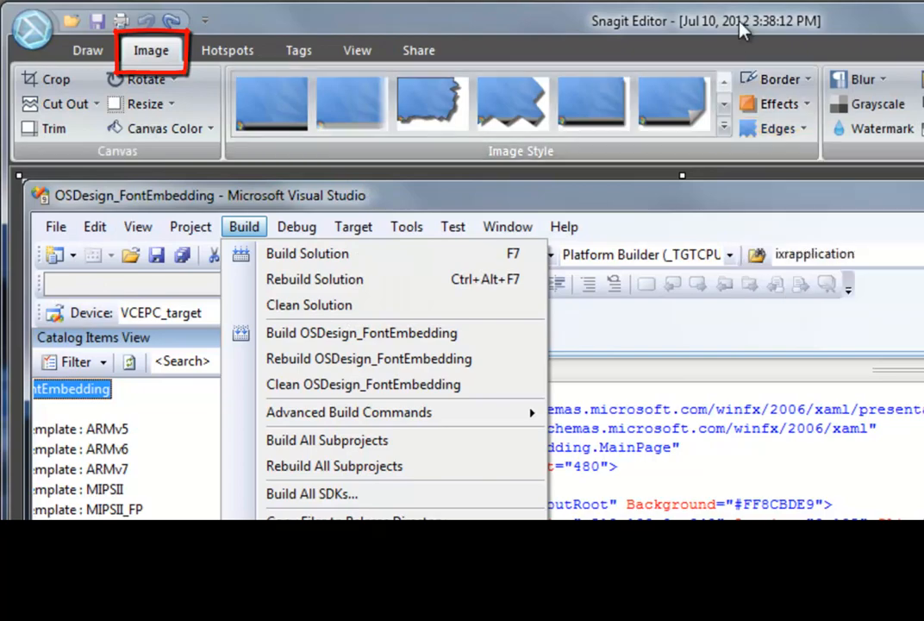
# Step: Crop the screenshot to a rectangular area of about 806 x 500 pixels around the open Build menu and its submenu
pyautogui.moveTo(340, 589)
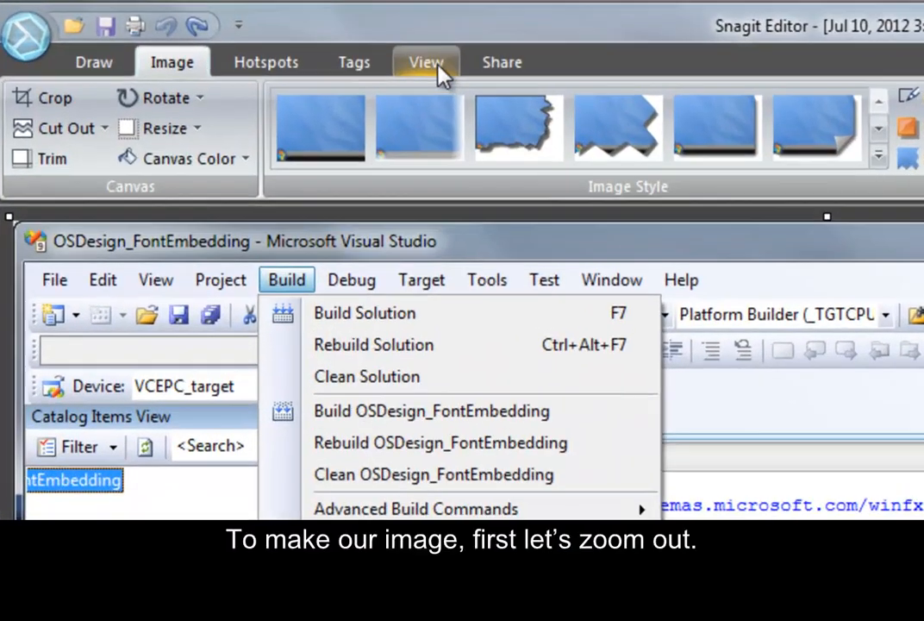
pyautogui.click(330, 41)
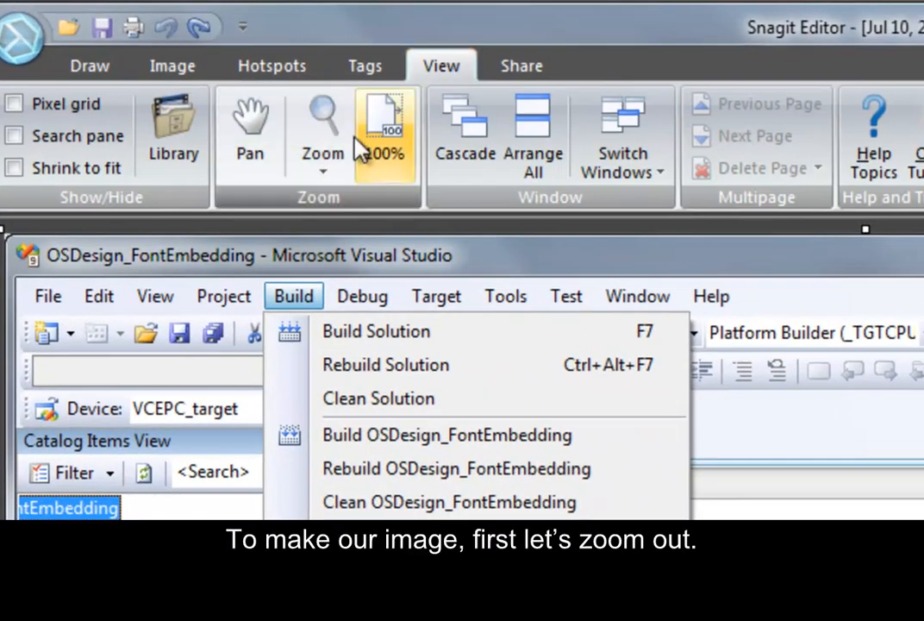
pyautogui.click(259, 98)
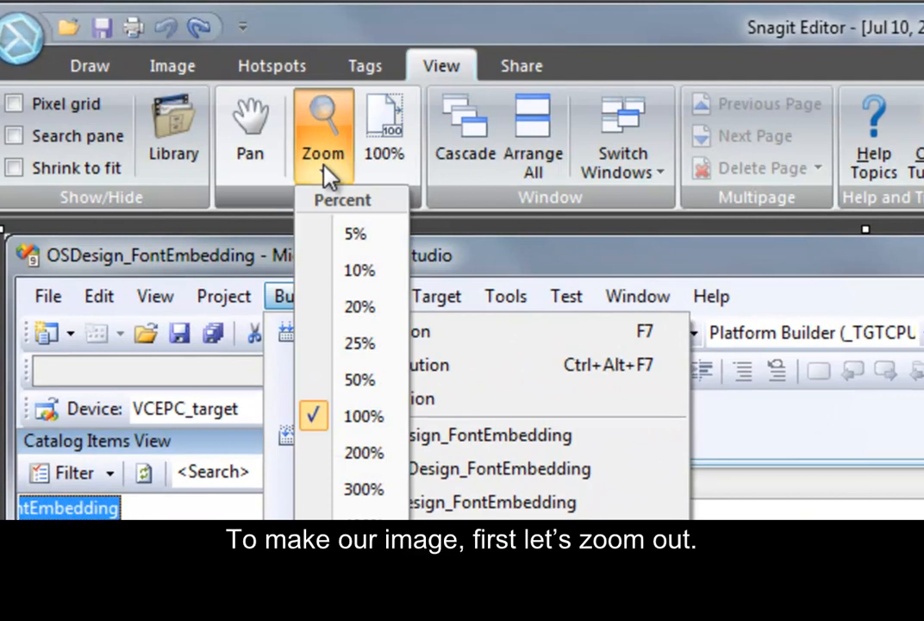
pyautogui.click(360, 380)
pyautogui.click(128, 32)
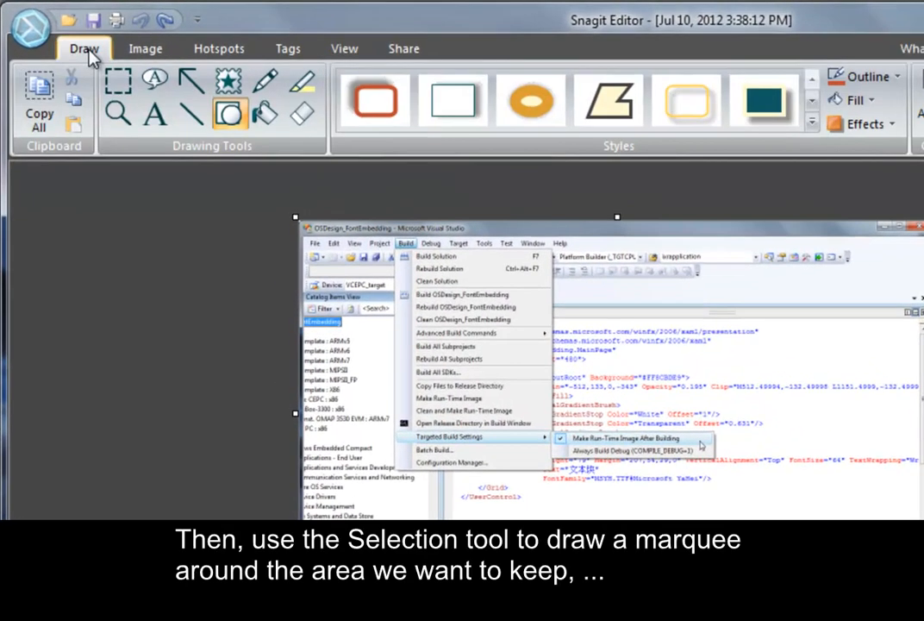
pyautogui.click(154, 57)
pyautogui.click(124, 86)
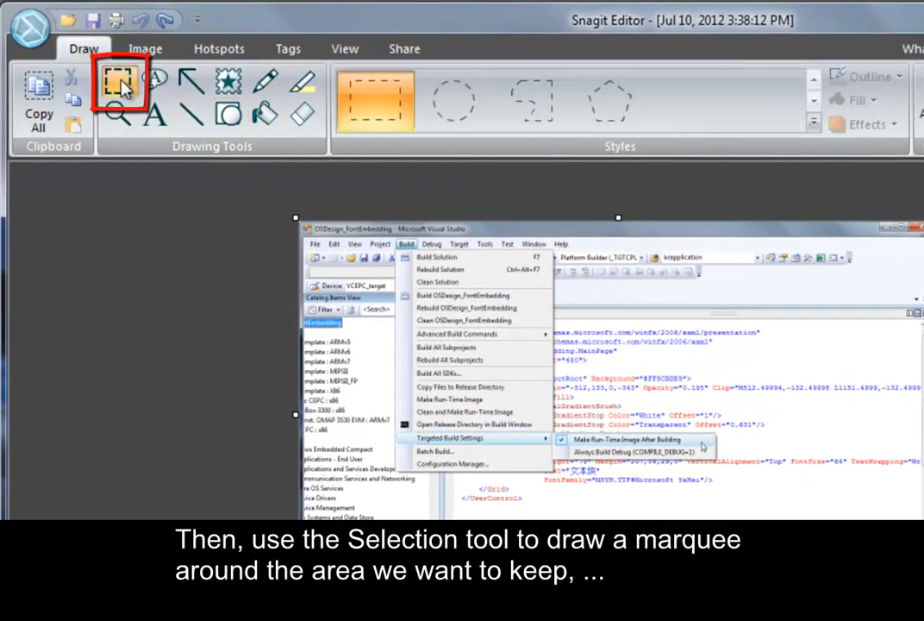
pyautogui.moveTo(758, 506); pyautogui.dragTo(274, 198)
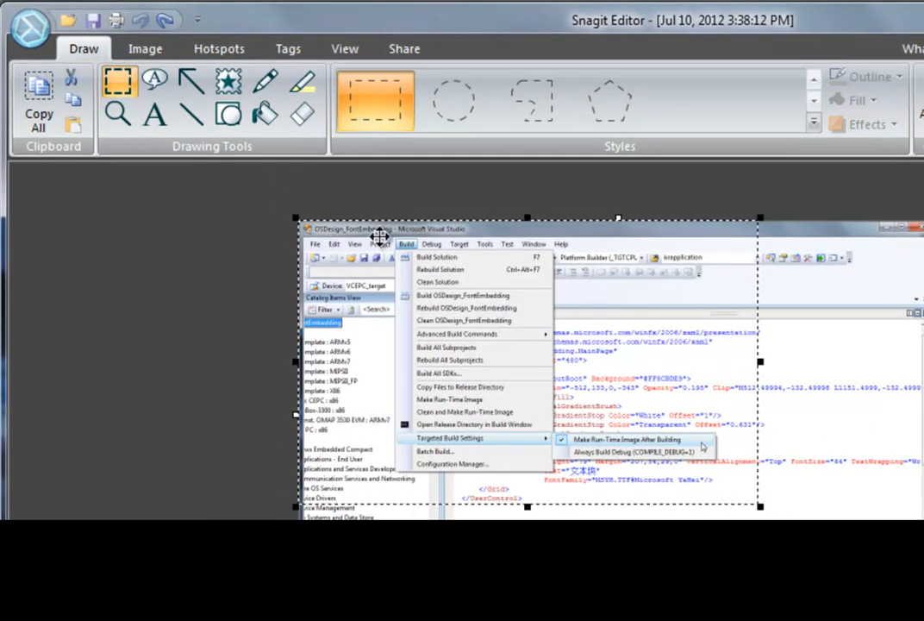
pyautogui.moveTo(756, 509); pyautogui.dragTo(737, 495)
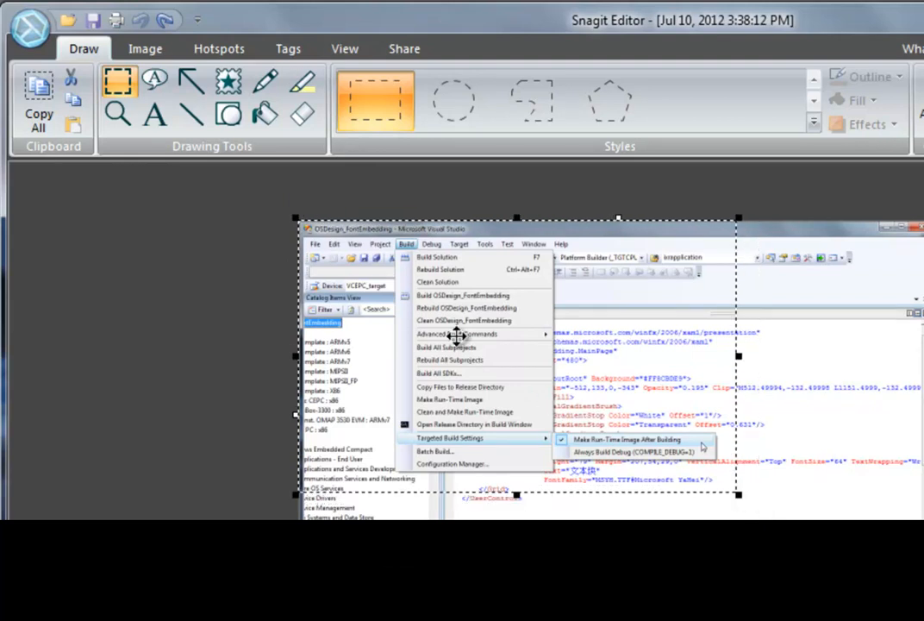
pyautogui.click(164, 55)
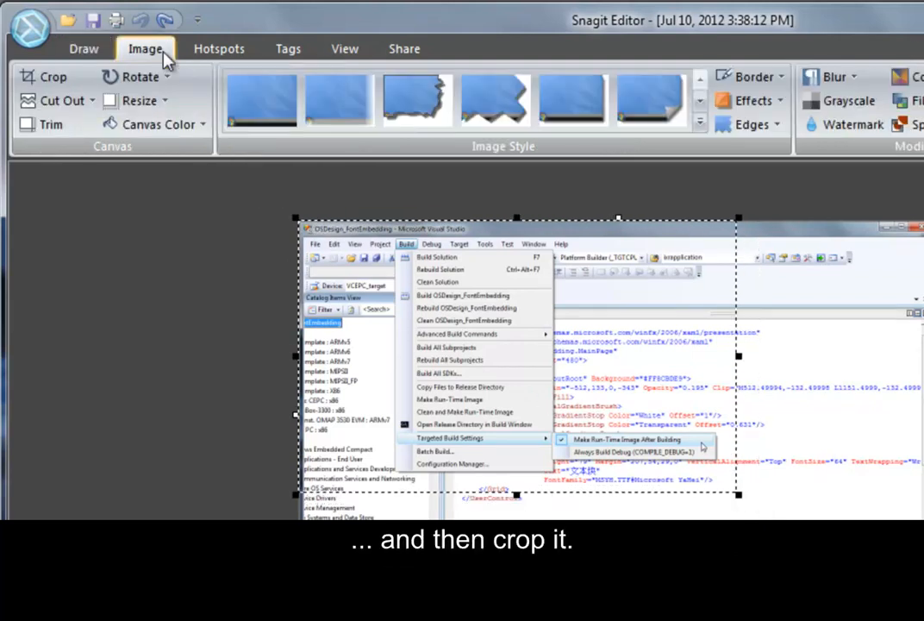
pyautogui.click(69, 84)
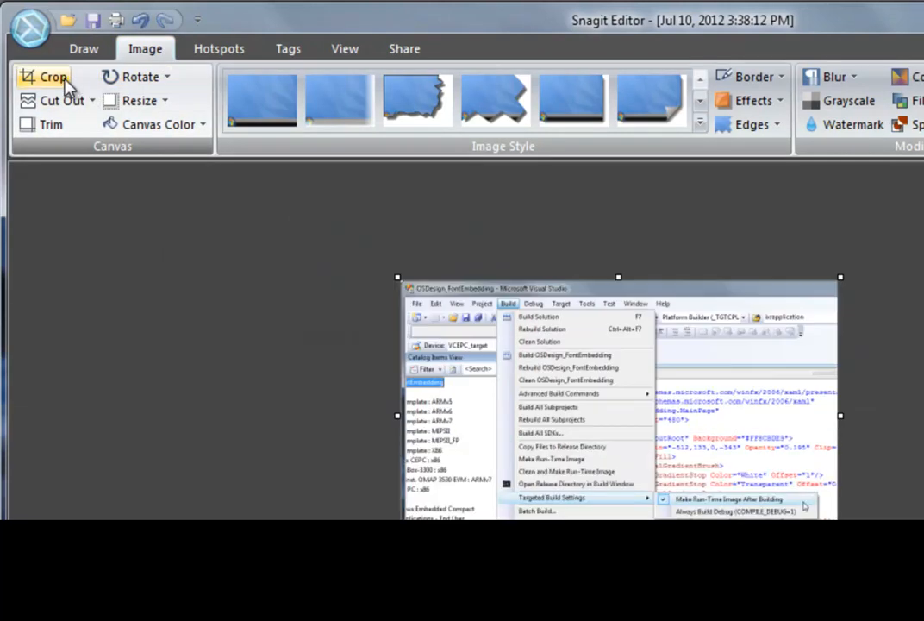
# Step: Draw a filled teal rectangle shape over the screenshot area beside the Build menu, from the menu's upper corner down to the image's lower corner
pyautogui.click(336, 49)
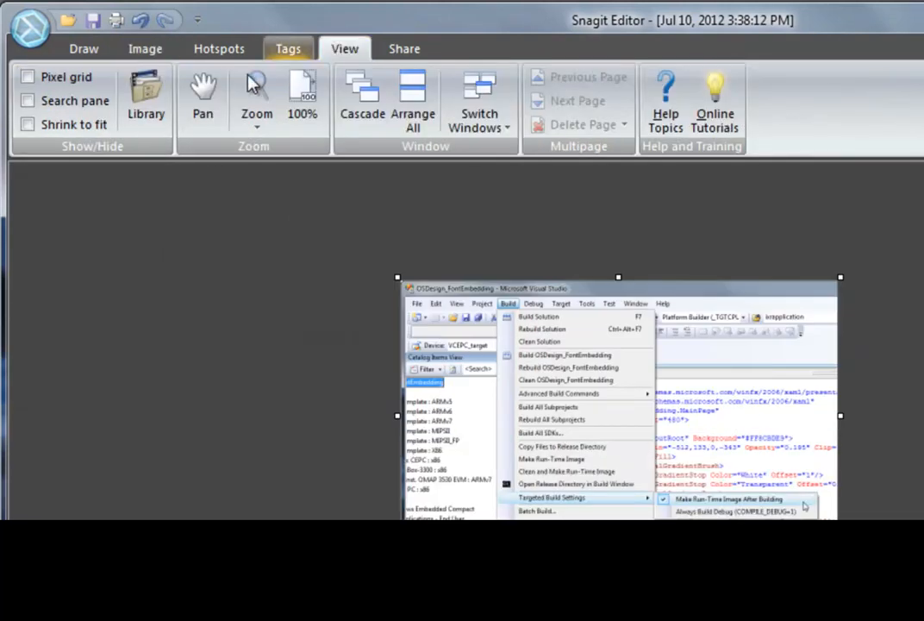
pyautogui.click(311, 110)
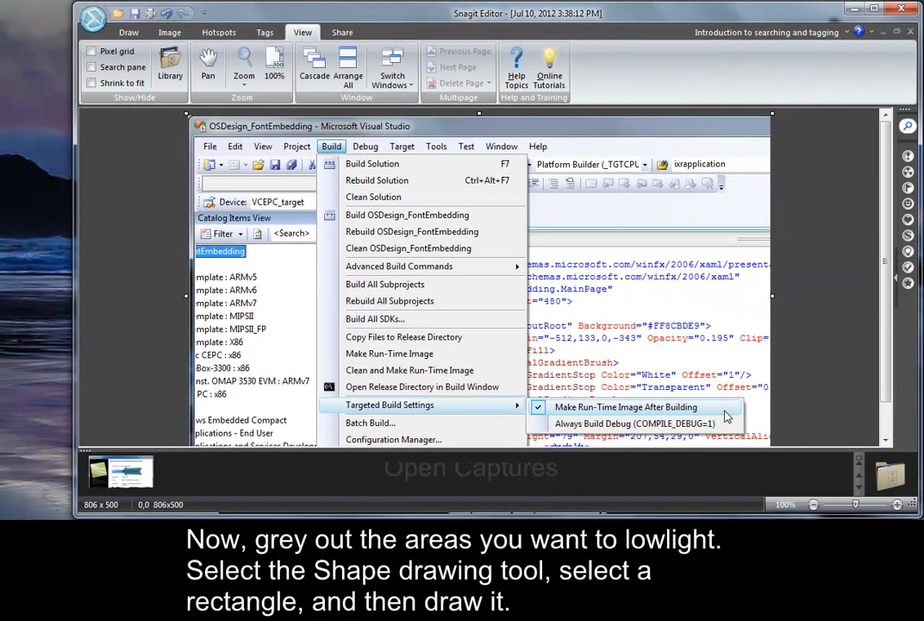
pyautogui.scroll(-1, 479, 276)
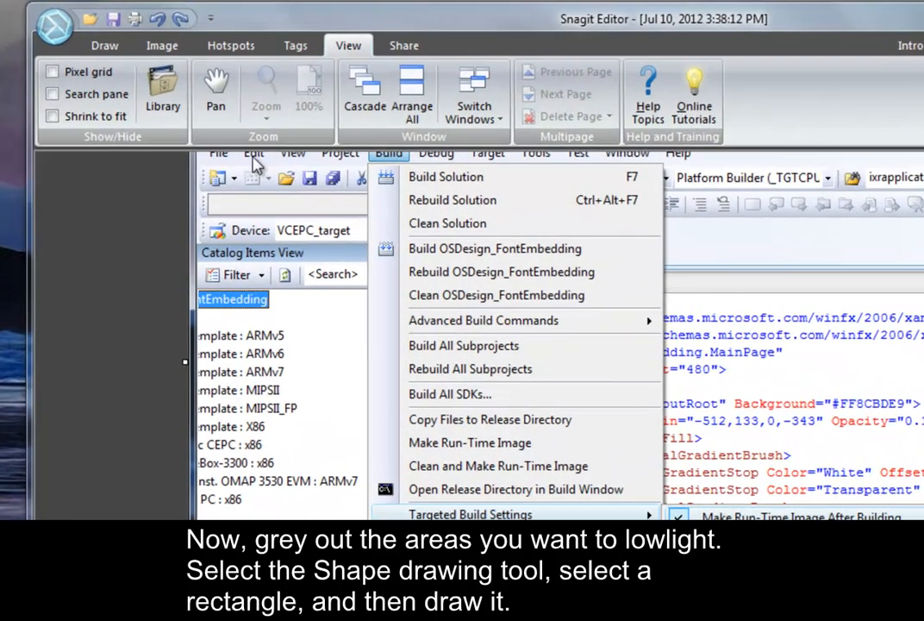
pyautogui.click(129, 31)
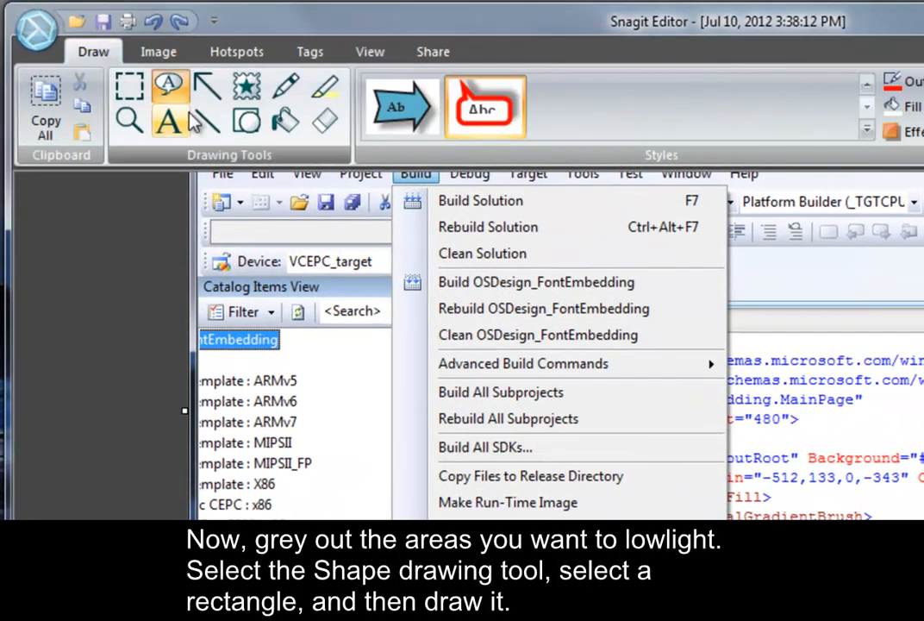
pyautogui.click(246, 122)
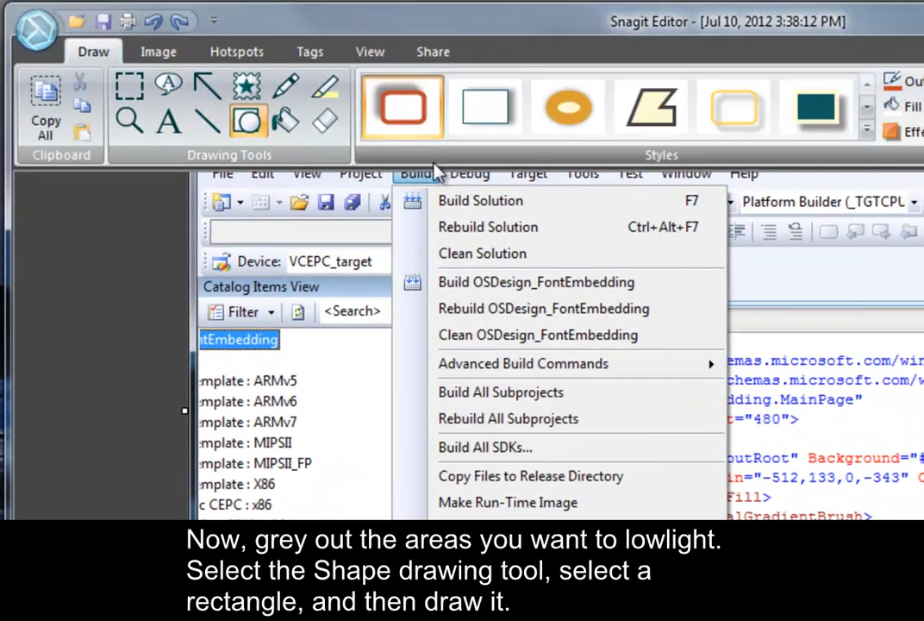
pyautogui.click(815, 119)
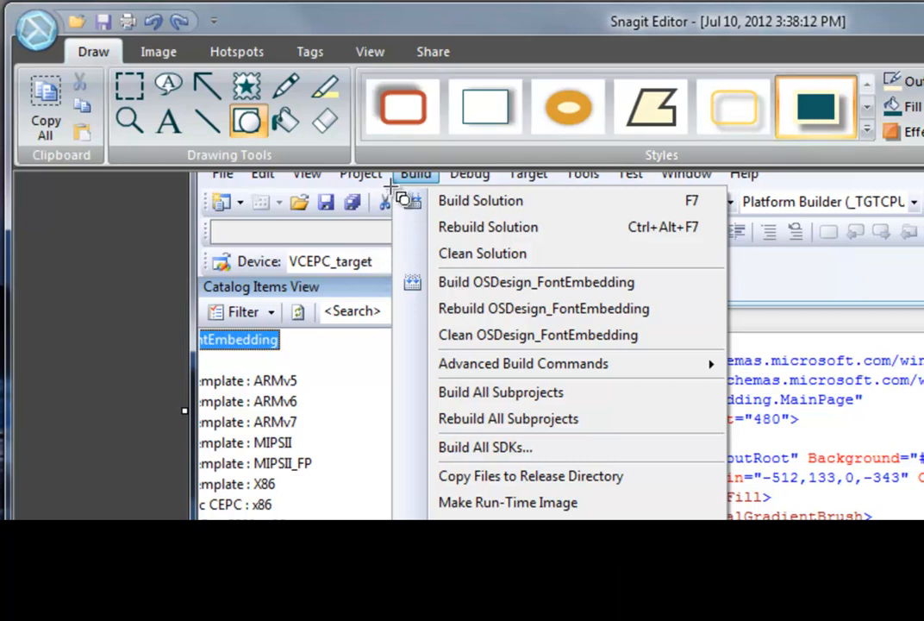
pyautogui.moveTo(393, 185); pyautogui.dragTo(189, 617)
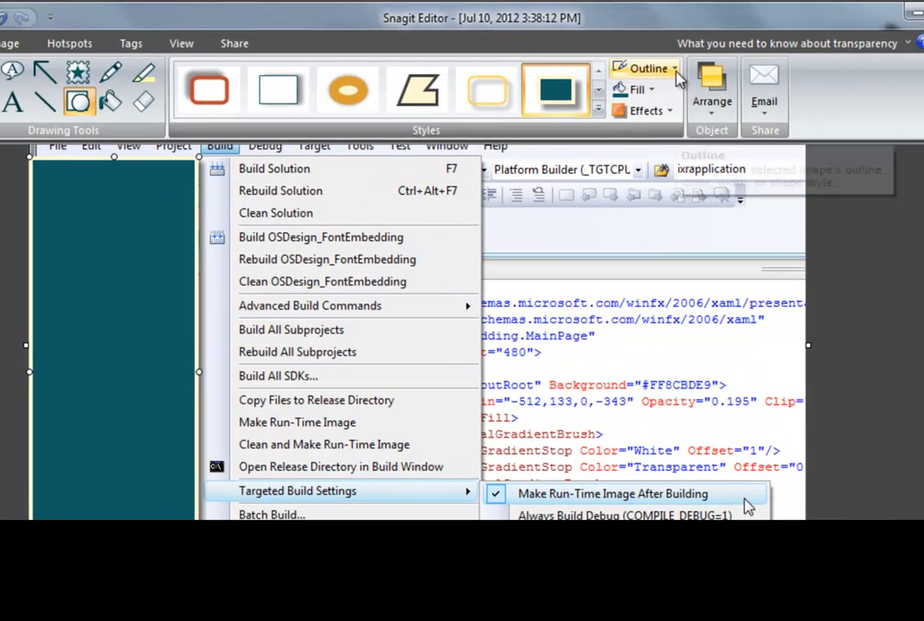
# Step: Give the rectangle no outline and a black fill
pyautogui.click(642, 62)
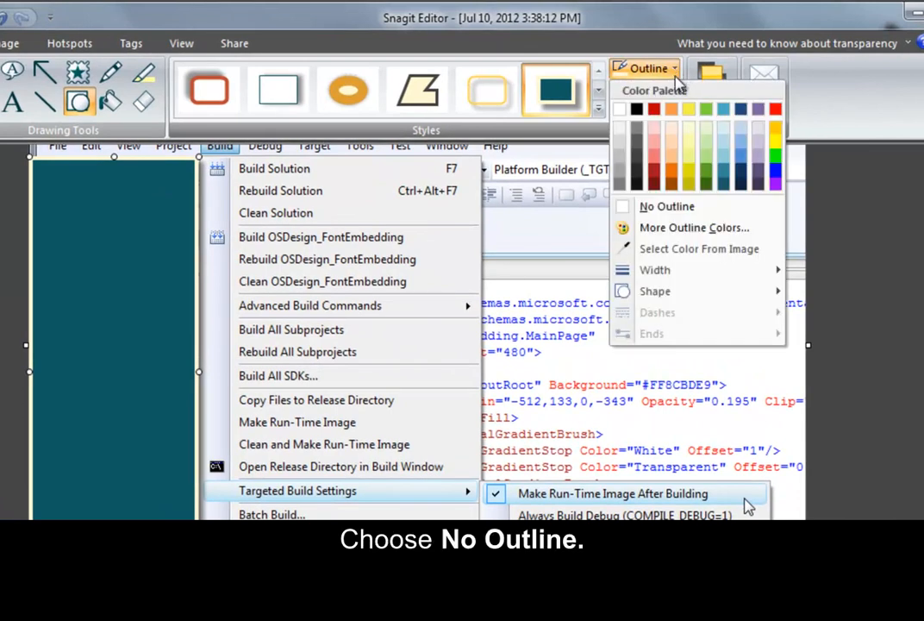
pyautogui.click(705, 207)
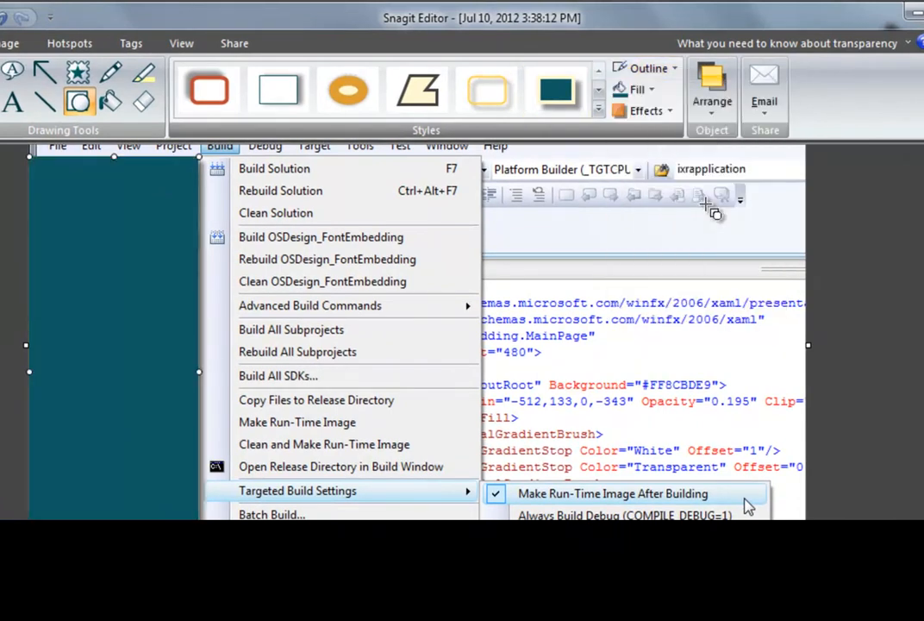
pyautogui.click(652, 91)
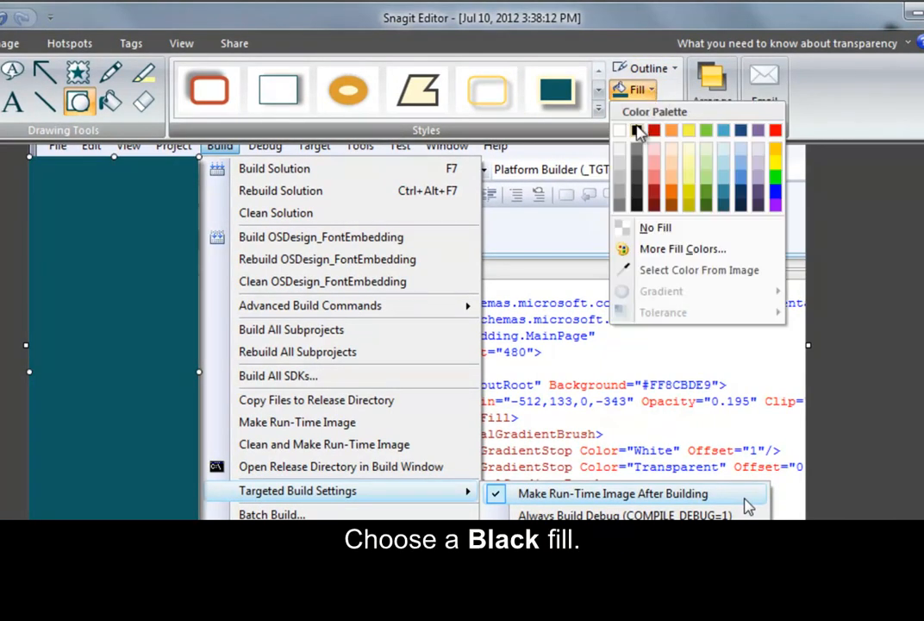
pyautogui.click(638, 130)
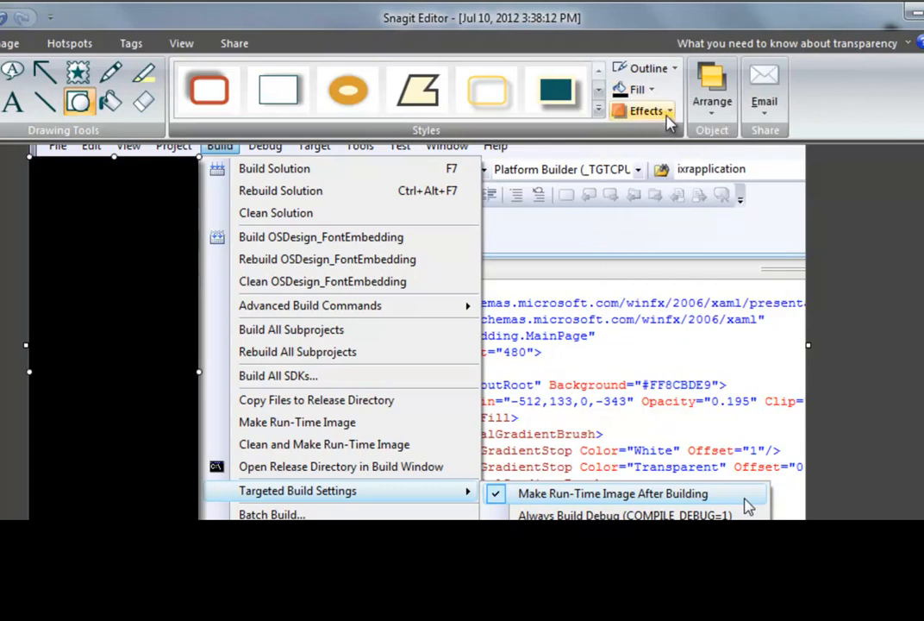
# Step: Remove the rectangle's shadow and set its opacity to 50%
pyautogui.click(668, 113)
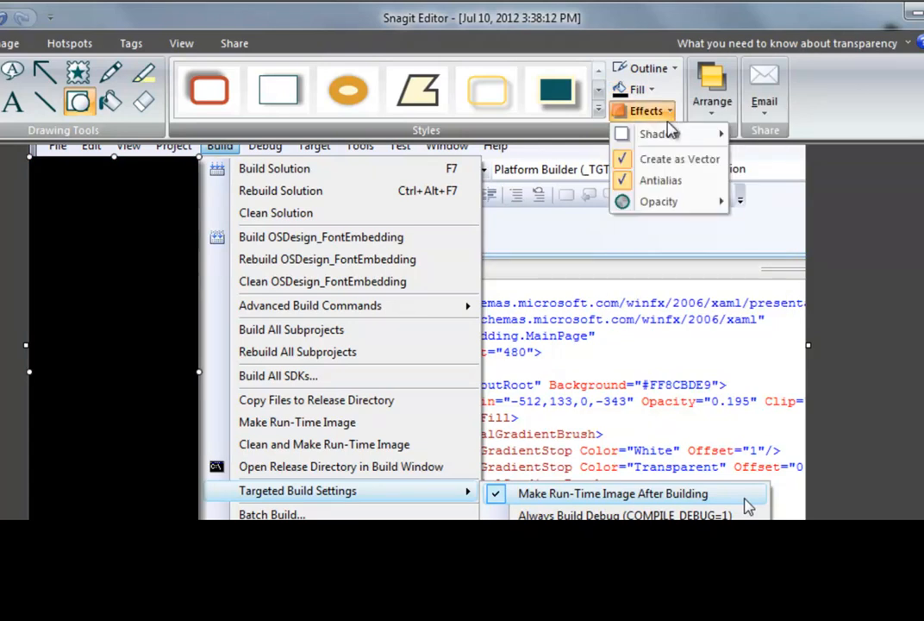
pyautogui.moveTo(673, 136)
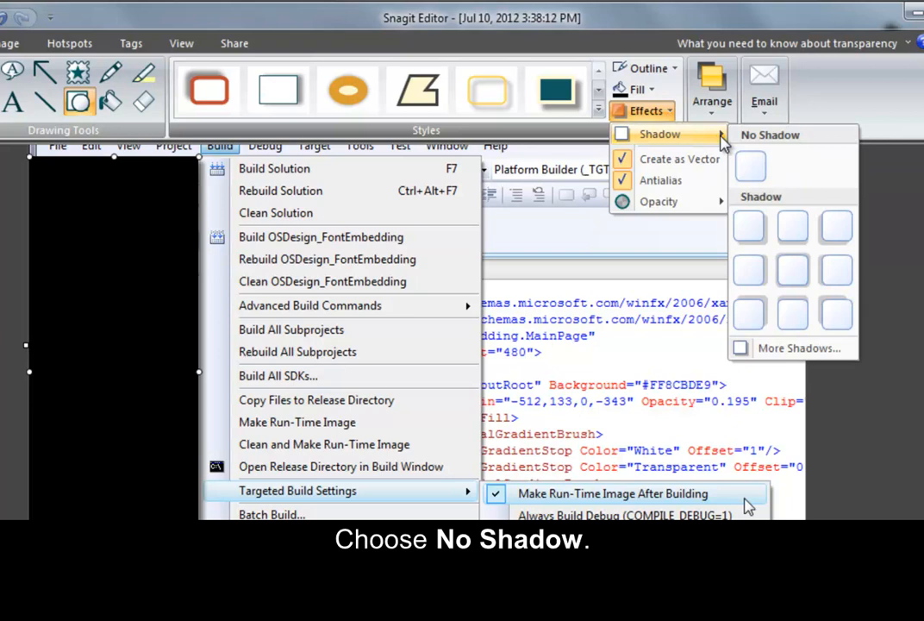
pyautogui.click(753, 170)
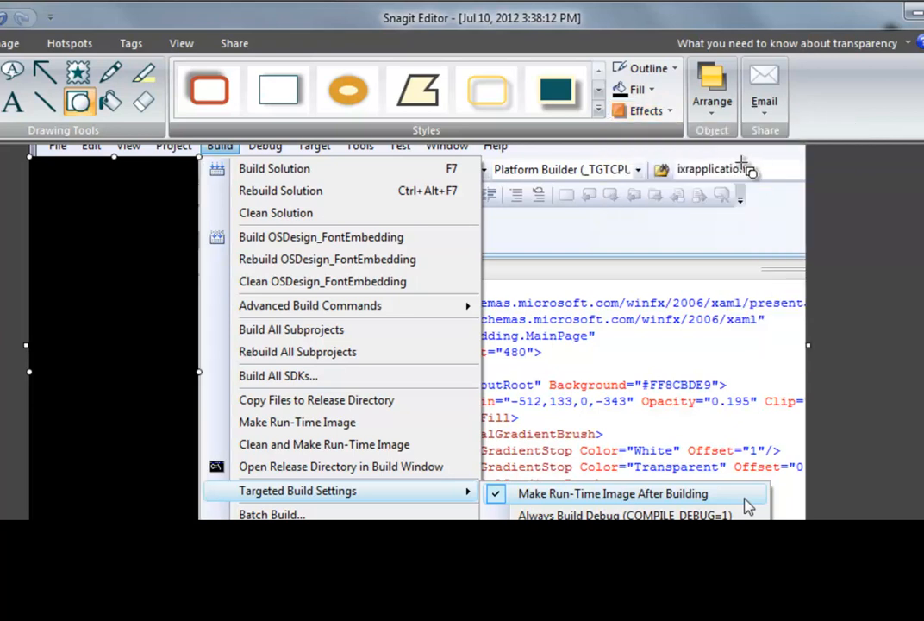
pyautogui.click(648, 110)
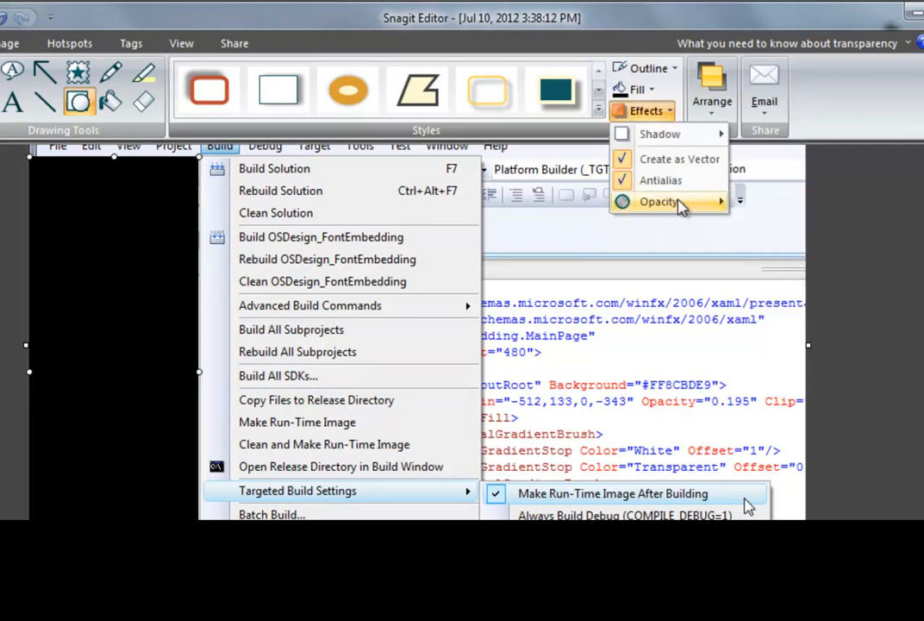
pyautogui.moveTo(681, 207)
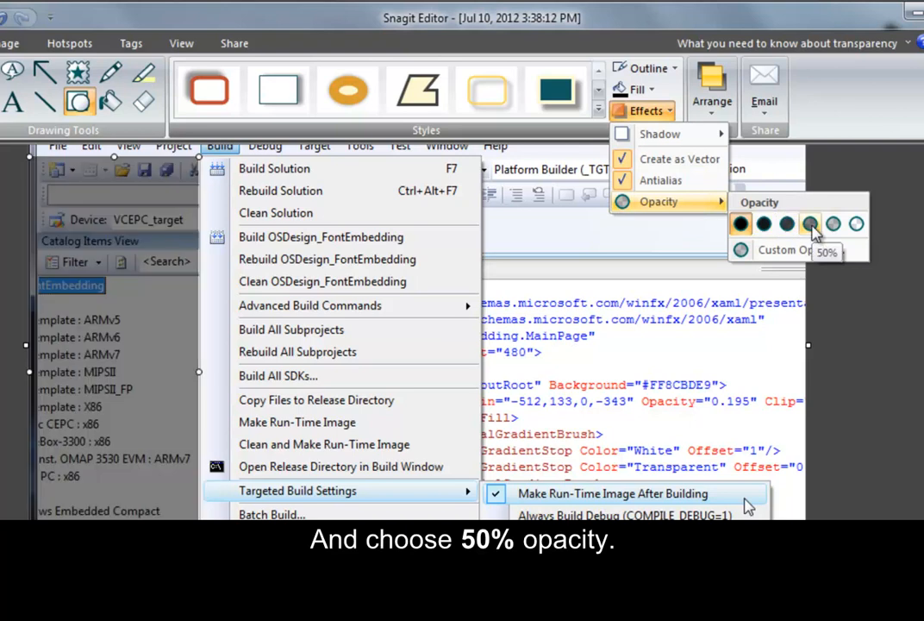
pyautogui.click(811, 225)
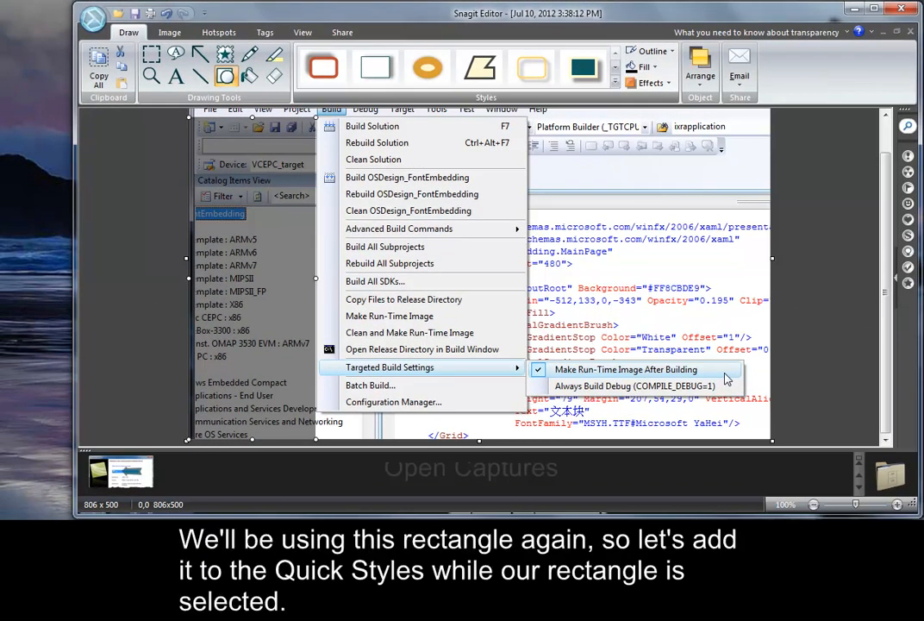
# Step: Add the semi-transparent black rectangle's formatting to the Quick Styles
pyautogui.scroll(1, 285, 177)
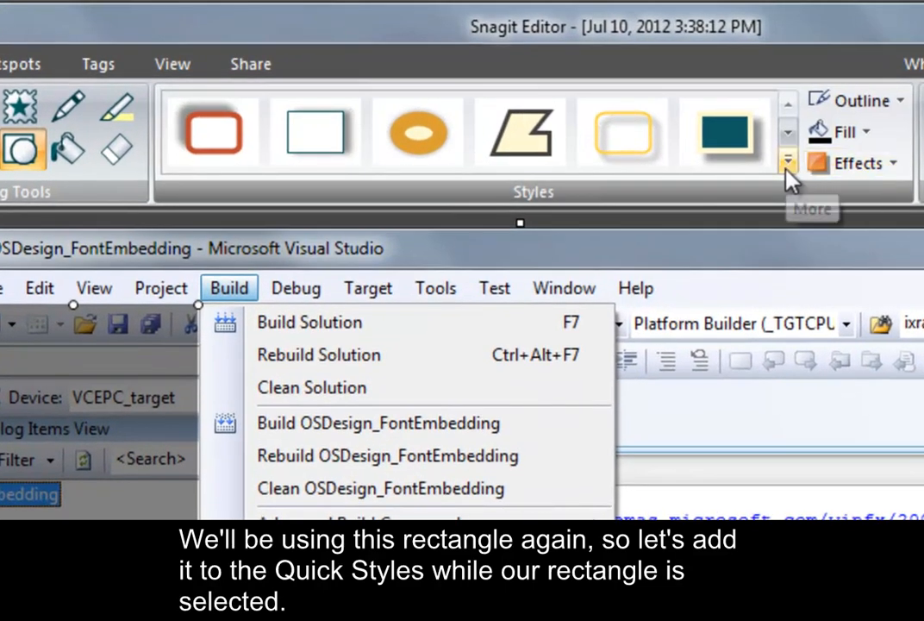
pyautogui.click(788, 168)
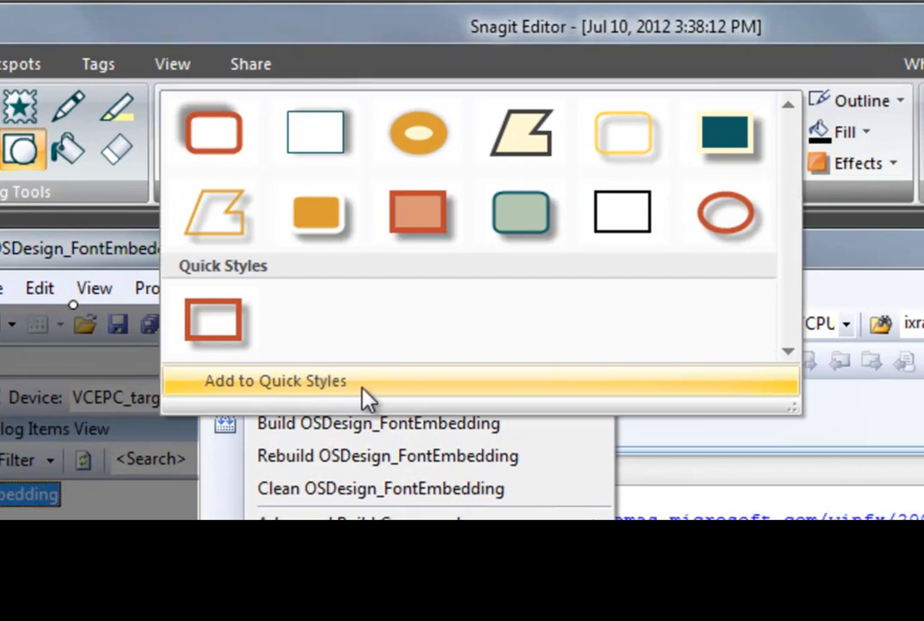
pyautogui.click(368, 395)
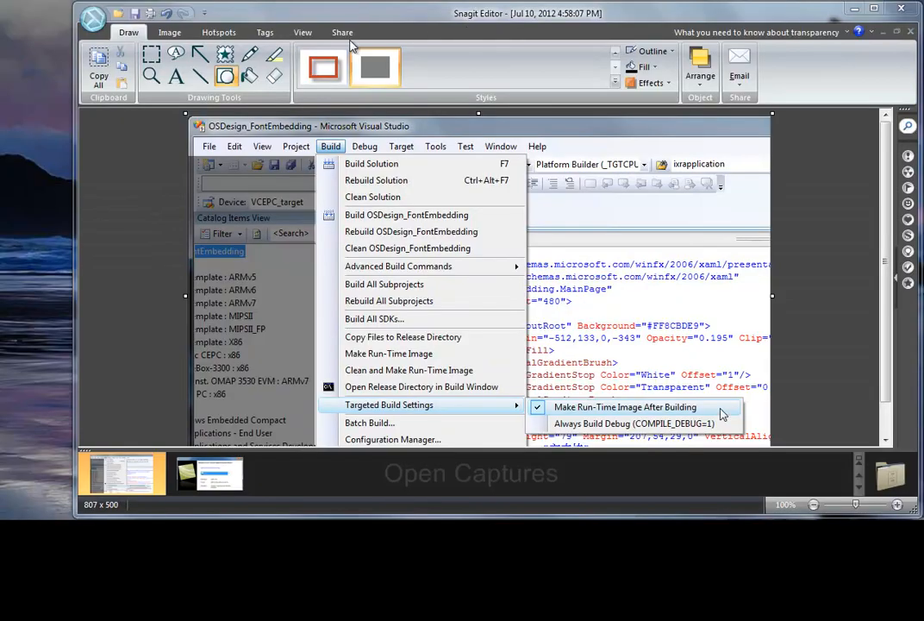
# Step: Draw a rectangle in the saved grey quick style over the area between the Build menu and the image's far edge, ending above the submenu
pyautogui.click(616, 83)
pyautogui.click(375, 165)
pyautogui.moveTo(529, 157); pyautogui.dragTo(770, 397)
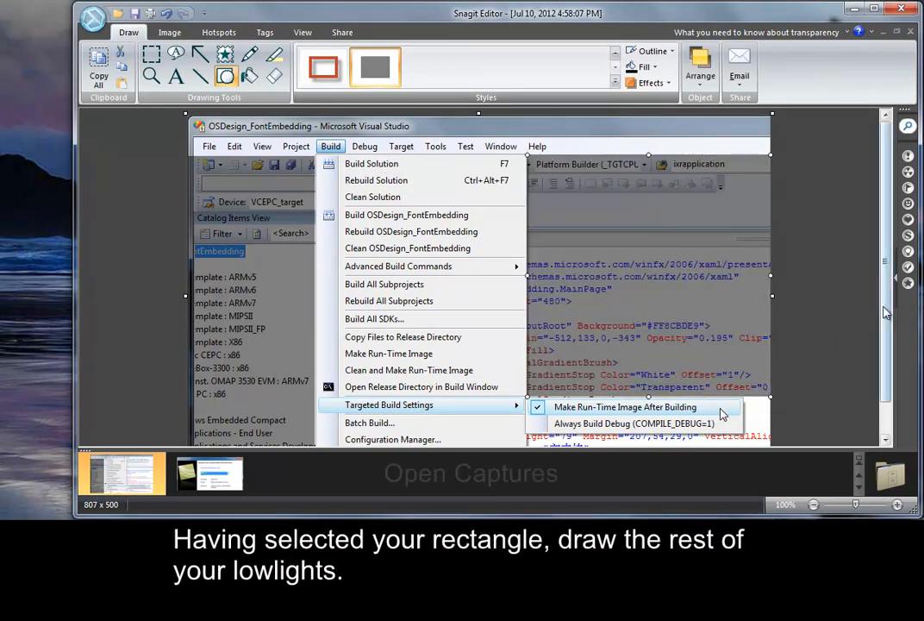
# Step: Cover the areas beside and below the submenu and the strip beneath the Build menu with more grey rectangles in the same style
pyautogui.scroll(-1, 870, 324)
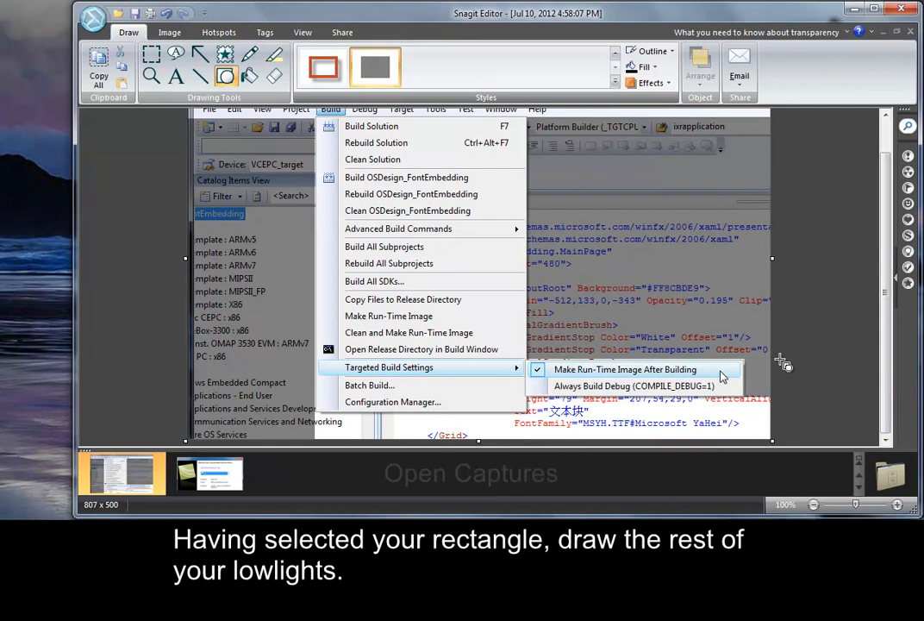
pyautogui.moveTo(776, 361); pyautogui.dragTo(745, 398)
pyautogui.moveTo(528, 396); pyautogui.dragTo(778, 441)
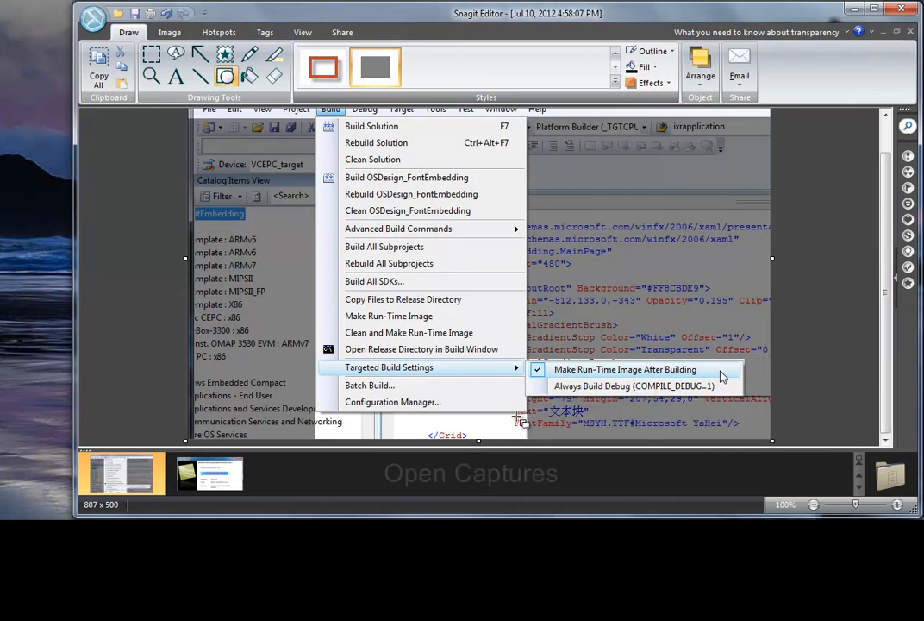
pyautogui.click(334, 445)
pyautogui.moveTo(318, 441); pyautogui.dragTo(525, 427)
# Step: Zoom to 300% and fit the outer edge of the rectangle over the Catalog Items View to the captured window's edge
pyautogui.click(303, 32)
pyautogui.click(244, 69)
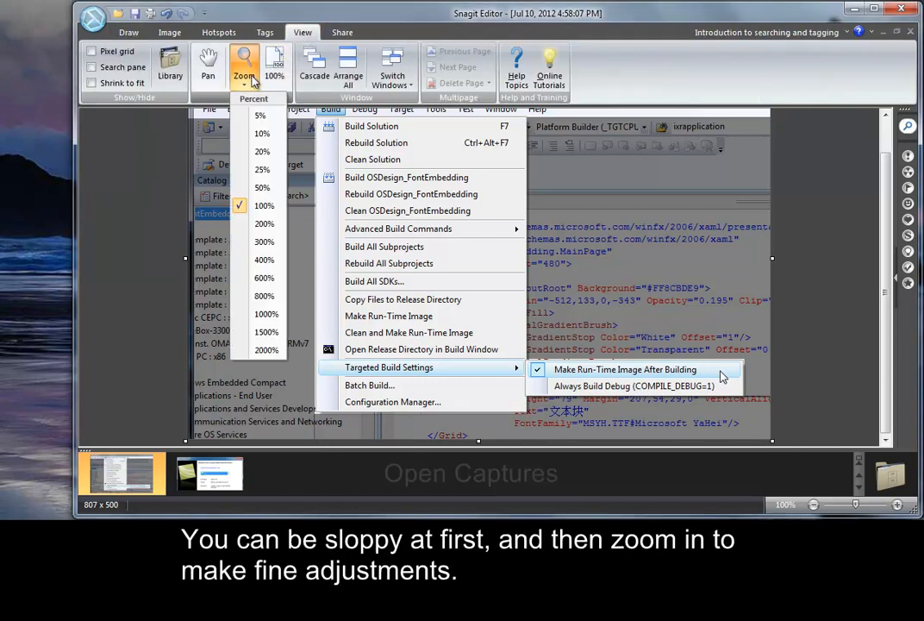
pyautogui.click(280, 247)
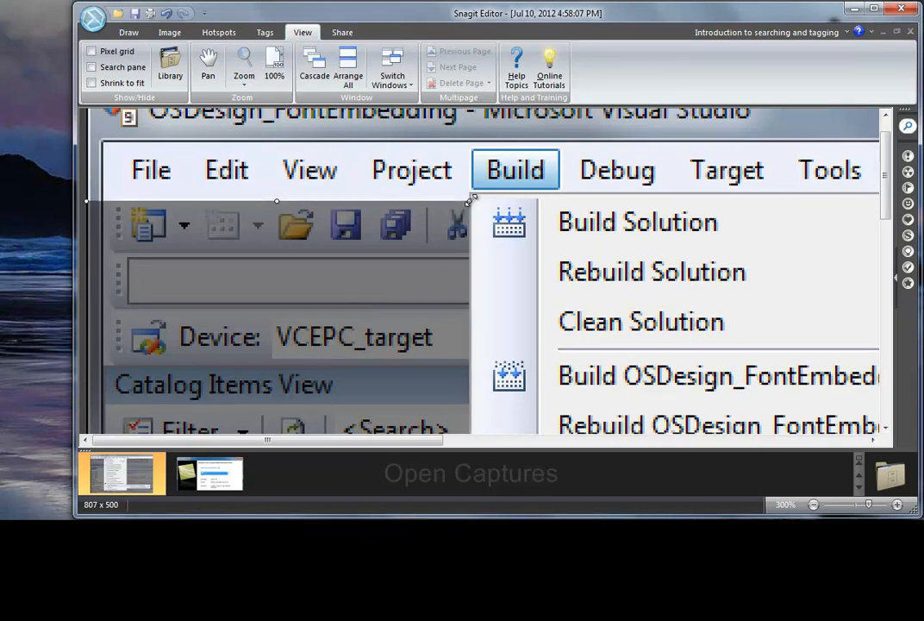
pyautogui.moveTo(84, 198); pyautogui.dragTo(103, 198)
# Step: Fine-tune the rectangles below and beside the menus, lowering the upper edge of the one over the code area to the toolbar's edge
pyautogui.moveTo(891, 194); pyautogui.dragTo(888, 396)
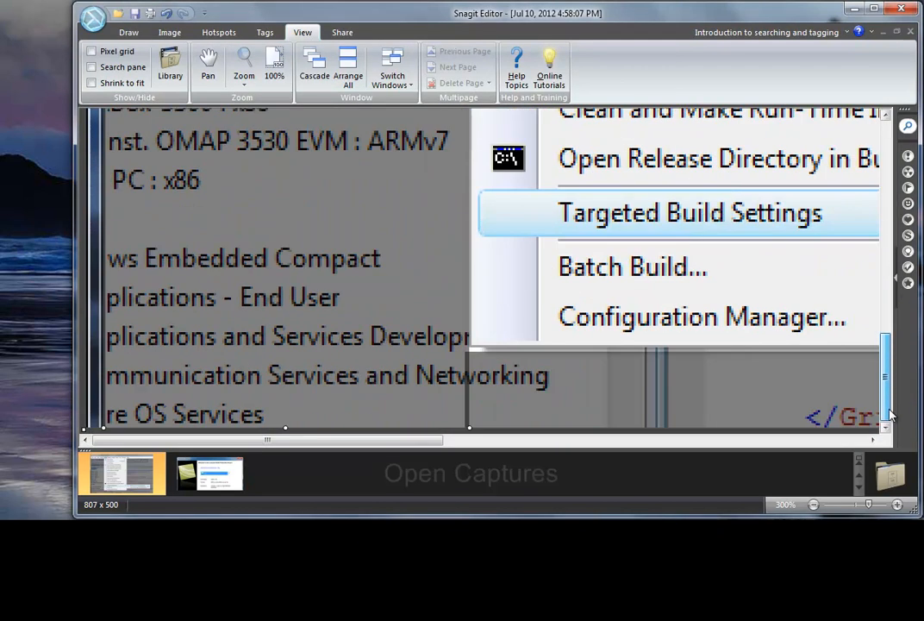
pyautogui.click(470, 429)
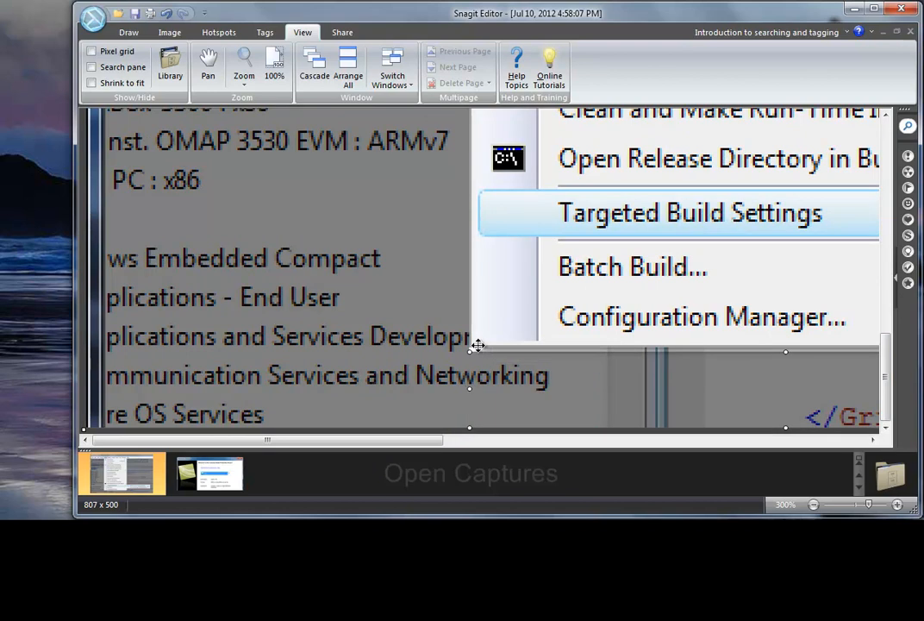
pyautogui.hscroll(10, 783, 353)
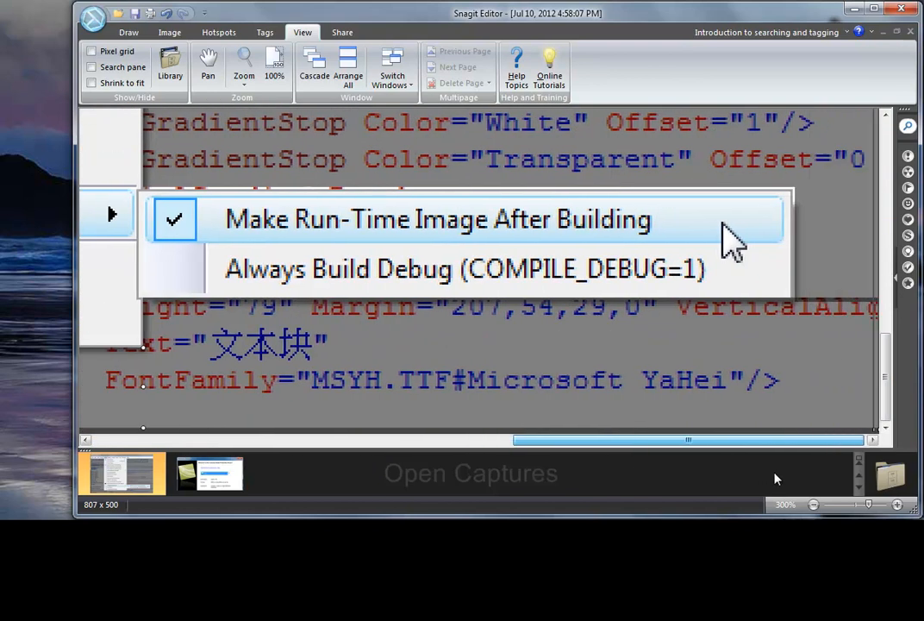
pyautogui.click(829, 216)
pyautogui.click(508, 188)
pyautogui.moveTo(886, 362); pyautogui.dragTo(886, 170)
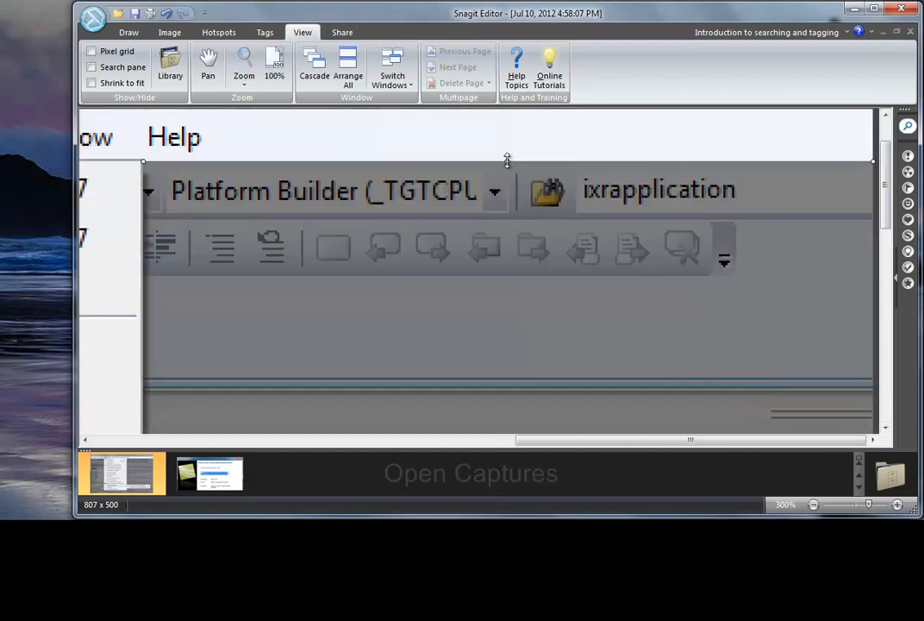
pyautogui.moveTo(510, 161); pyautogui.dragTo(510, 167)
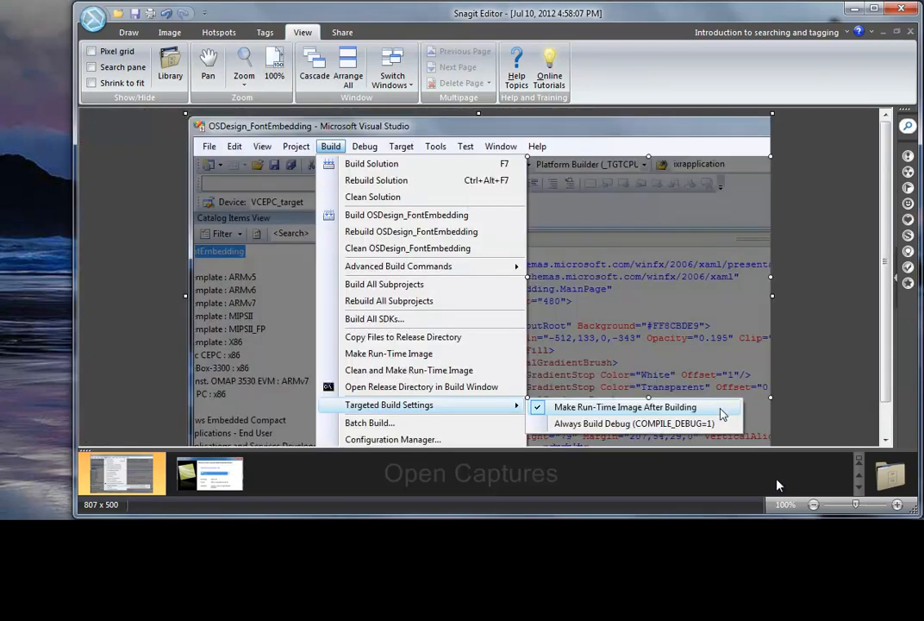
# Step: Choose the unfilled rectangle quick style and set its outline to bright red with a width of 2 pixels
pyautogui.moveTo(888, 393); pyautogui.dragTo(888, 428)
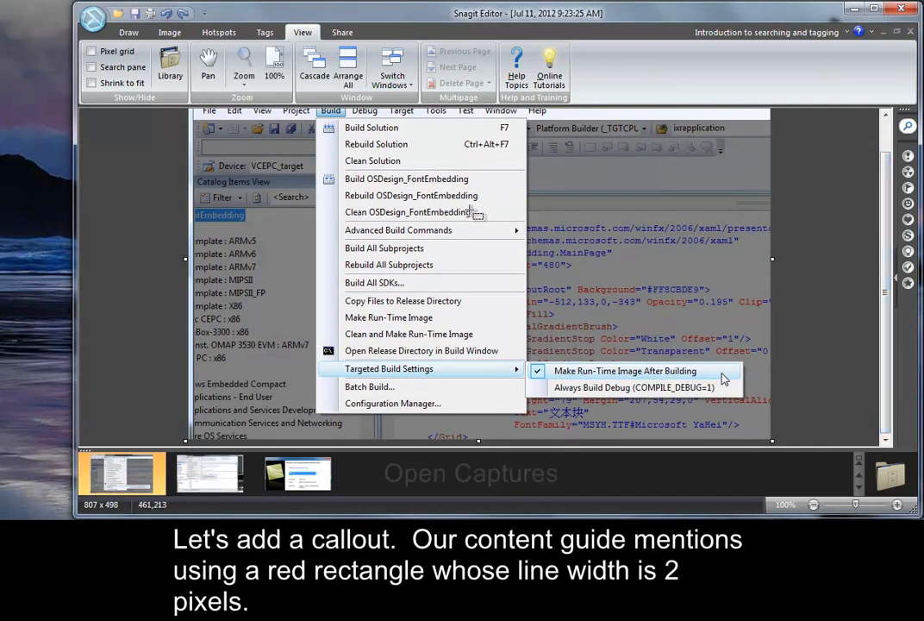
pyautogui.click(128, 32)
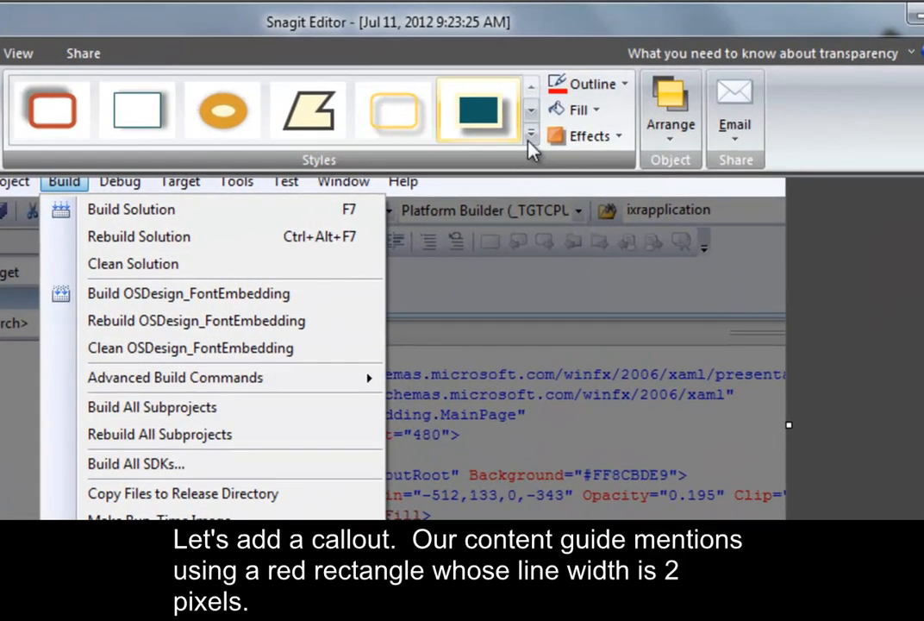
pyautogui.click(604, 89)
pyautogui.click(287, 177)
pyautogui.click(625, 86)
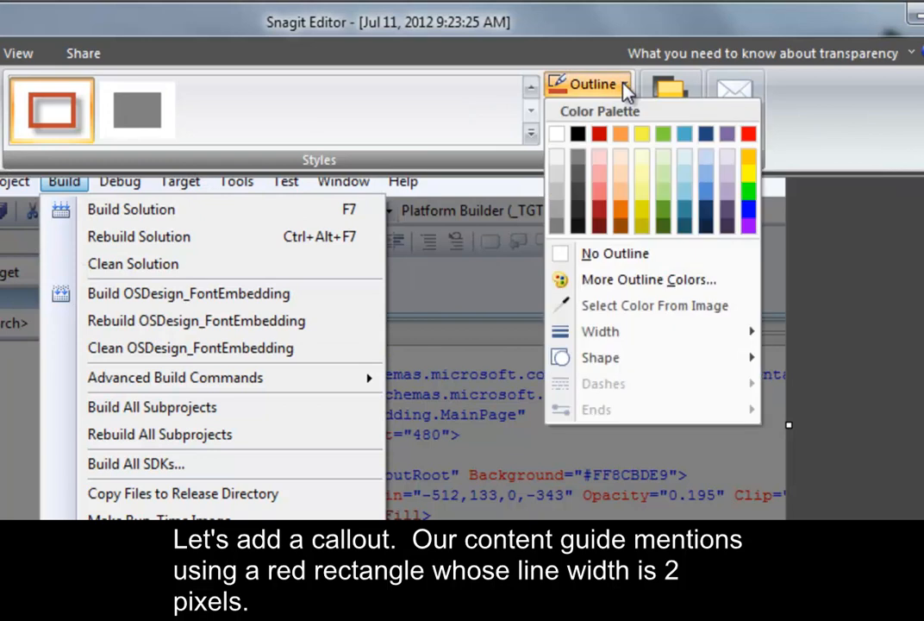
pyautogui.click(746, 135)
pyautogui.click(590, 84)
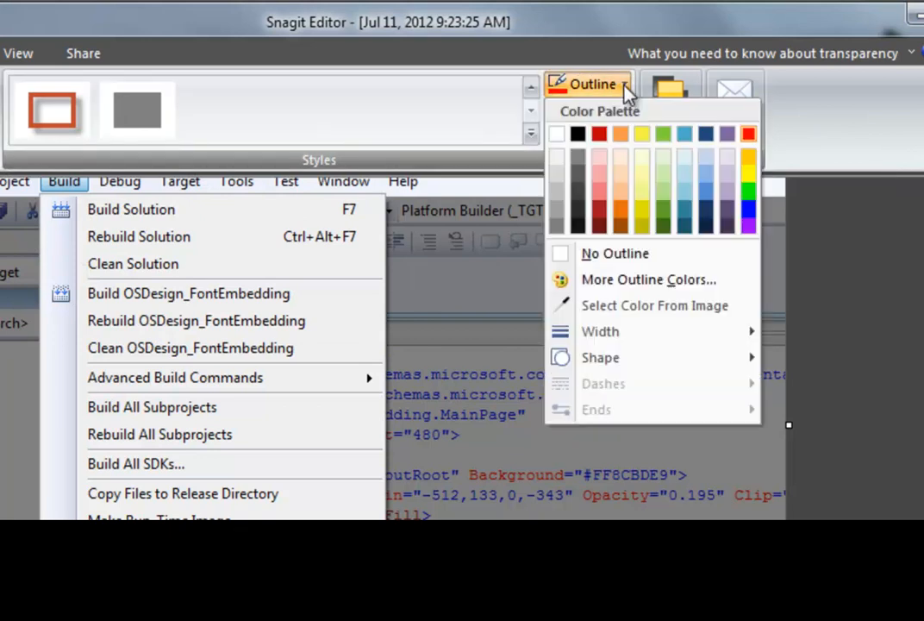
pyautogui.moveTo(705, 333)
pyautogui.click(866, 365)
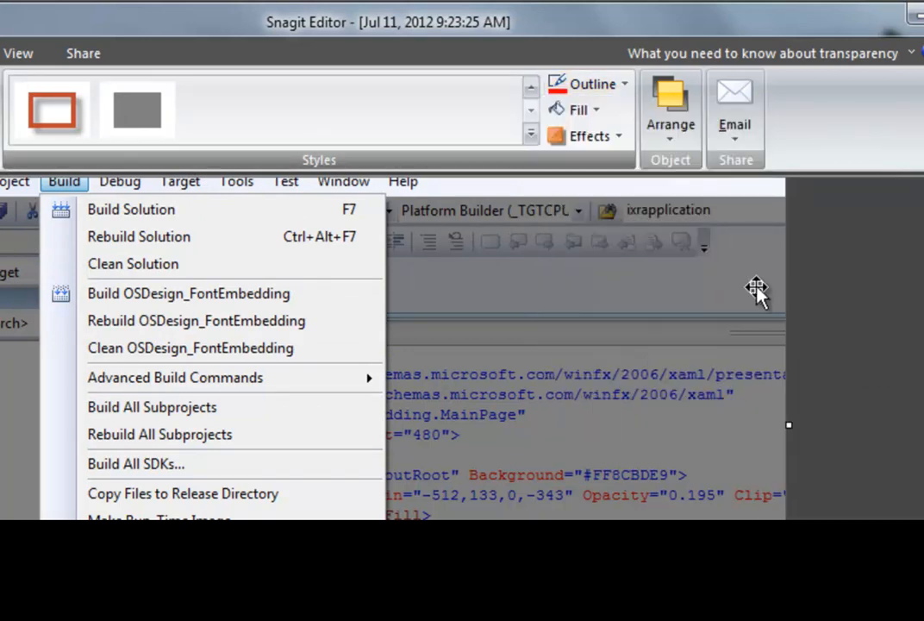
# Step: Apply a drop shadow and draw the red rectangle around the Make Run-Time Image After Building entry
pyautogui.click(617, 136)
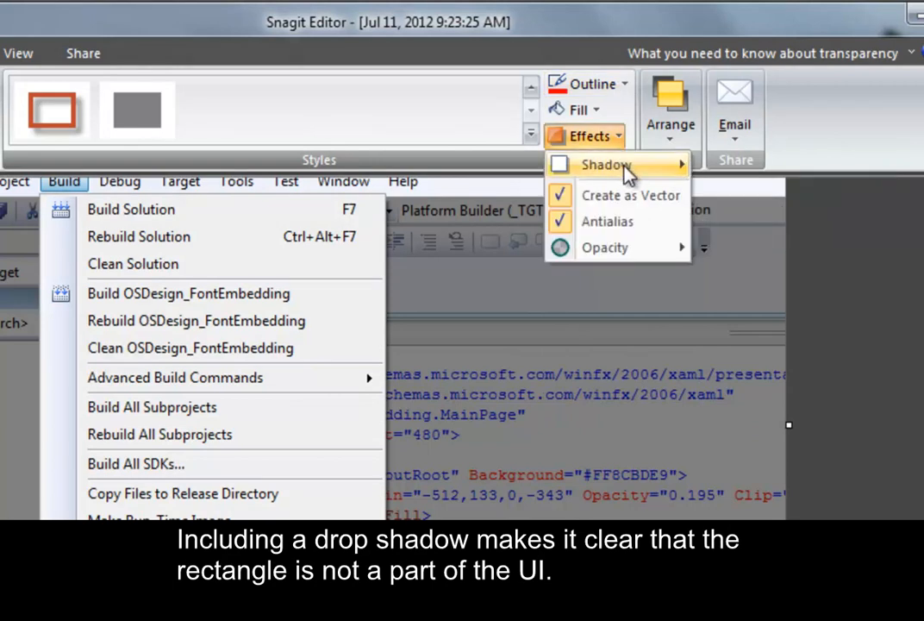
pyautogui.moveTo(625, 172)
pyautogui.click(729, 295)
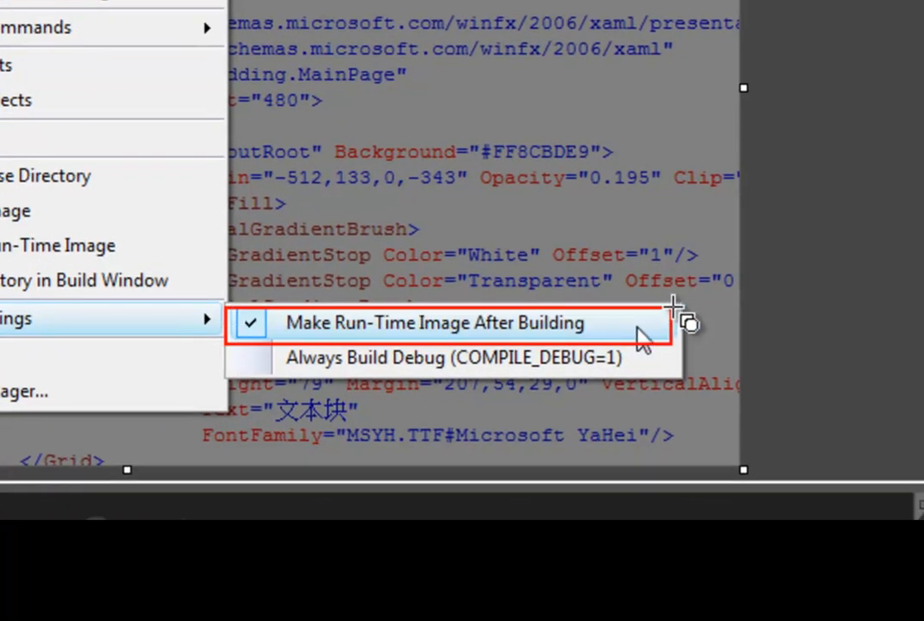
pyautogui.moveTo(673, 306); pyautogui.dragTo(681, 305)
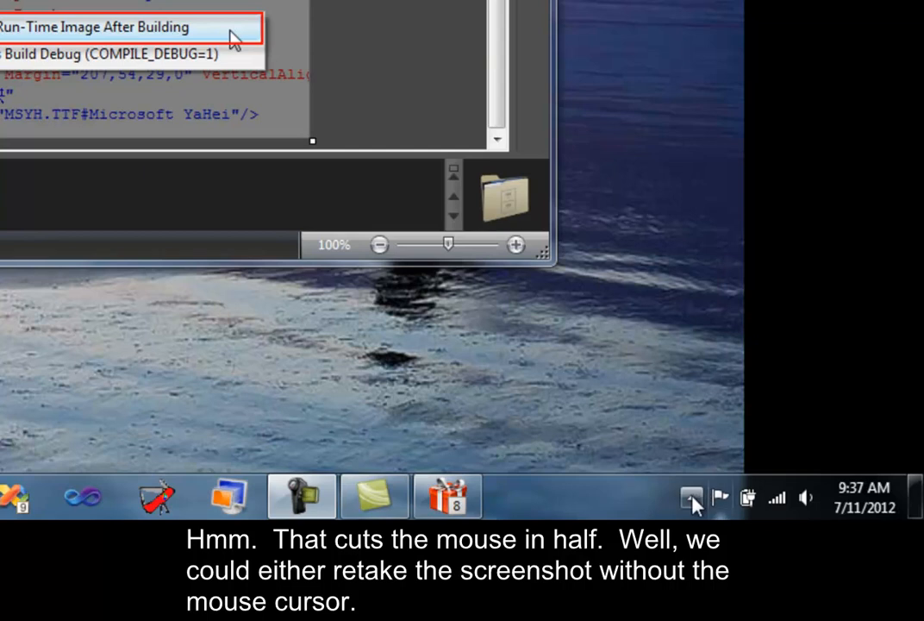
# Step: Turn off the Include Cursor capture option in Snagit's notification-area settings
pyautogui.click(693, 498)
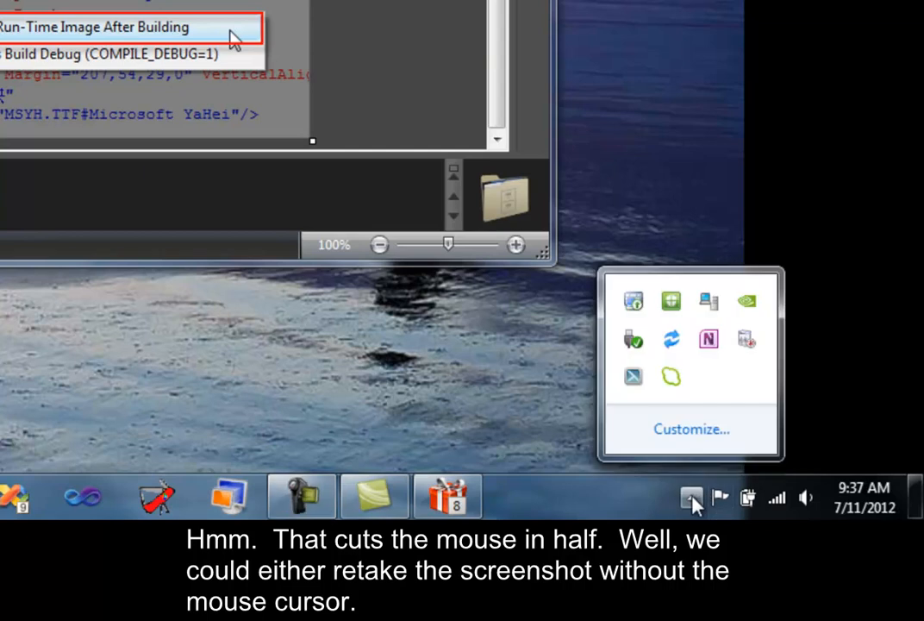
pyautogui.rightClick(632, 384)
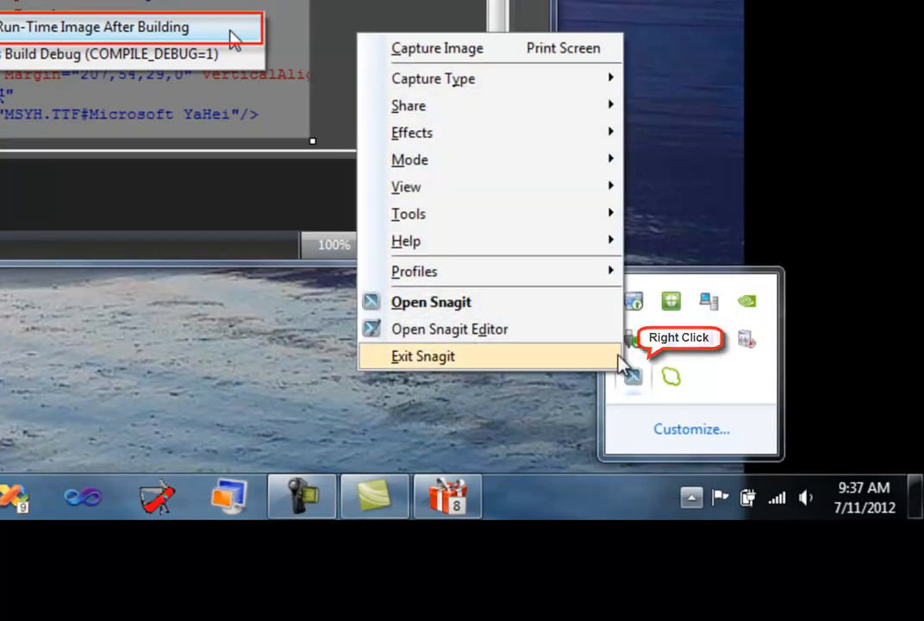
pyautogui.moveTo(558, 87)
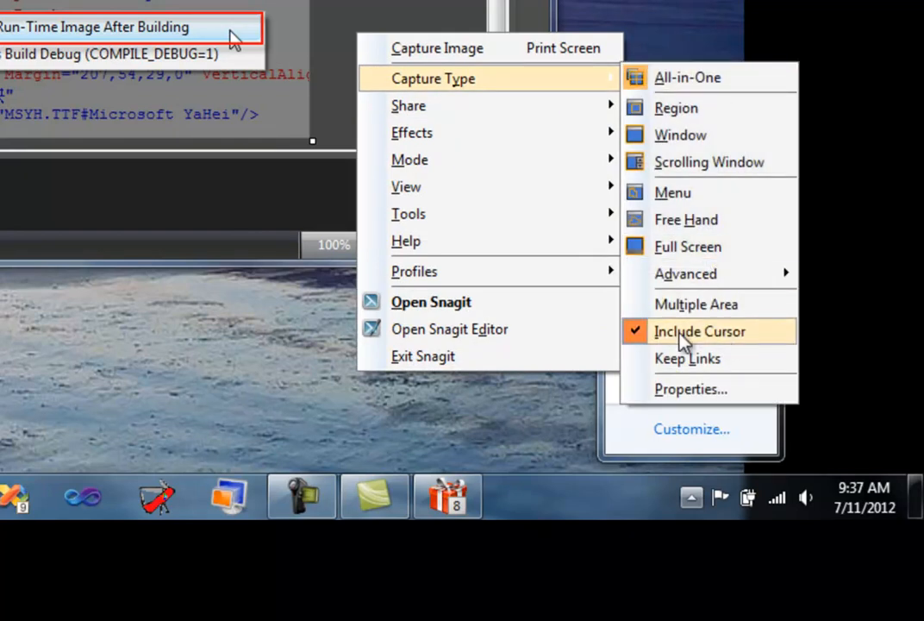
pyautogui.click(630, 332)
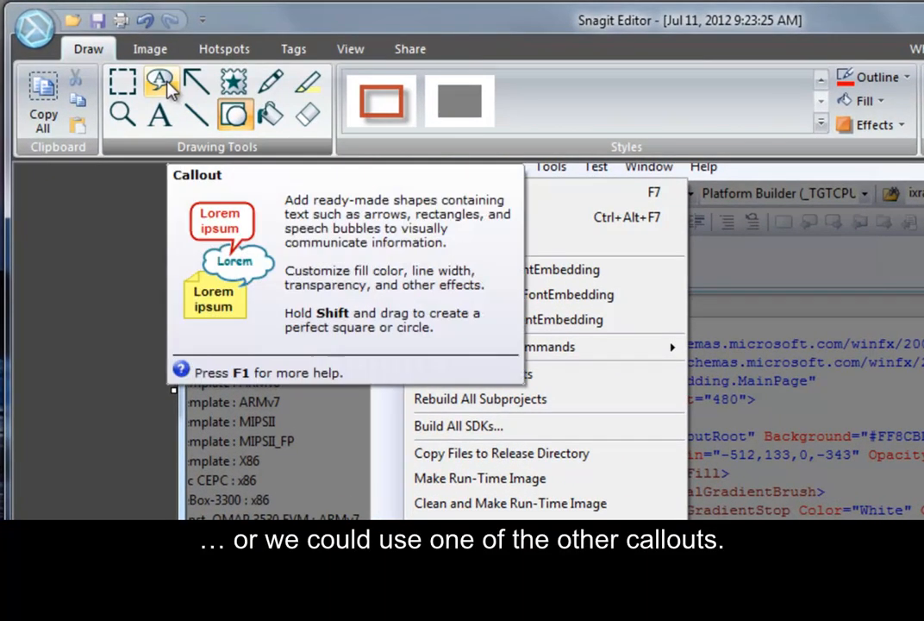
# Step: Draw a callout in the red arrow quick style on the screenshot and give it the text "Click :)"
pyautogui.click(164, 72)
pyautogui.click(755, 110)
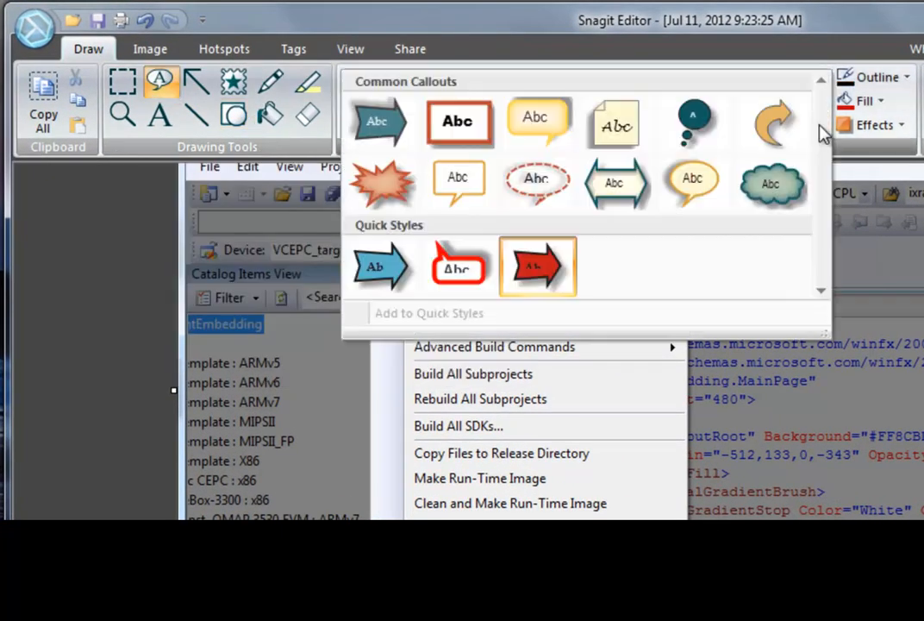
pyautogui.click(542, 269)
pyautogui.moveTo(65, 290); pyautogui.dragTo(245, 386)
pyautogui.write('Click :)')
# Step: Reposition, rotate and resize the red arrow callout so it points down toward the Make Run-Time Image After Building entry
pyautogui.moveTo(200, 334); pyautogui.dragTo(456, 235)
pyautogui.moveTo(410, 152); pyautogui.dragTo(450, 317)
pyautogui.moveTo(436, 258); pyautogui.dragTo(590, 264)
pyautogui.moveTo(657, 295); pyautogui.dragTo(558, 261)
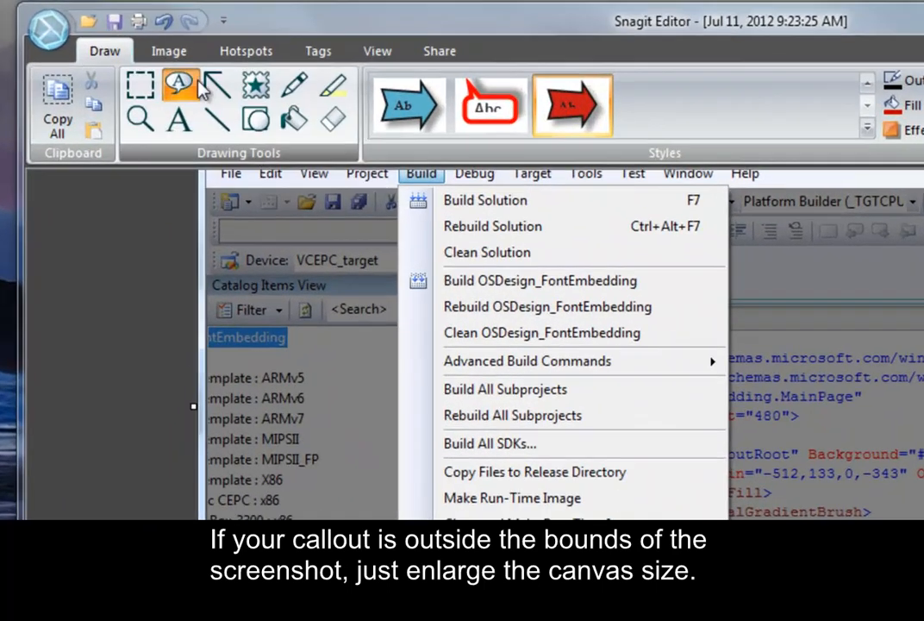
# Step: Resize the canvas to a width of 880 pixels with the image placed at the upper-left
pyautogui.click(220, 33)
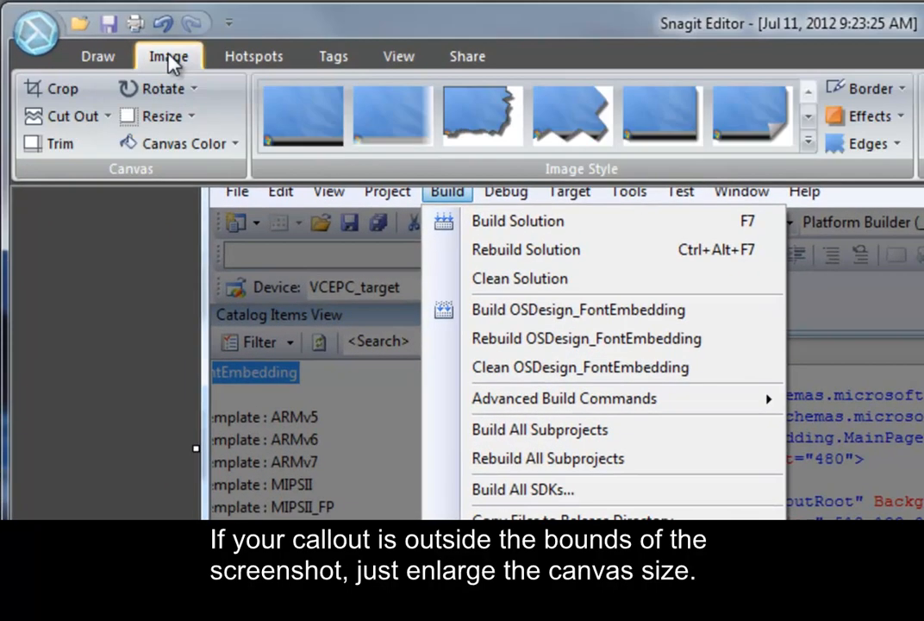
pyautogui.click(191, 117)
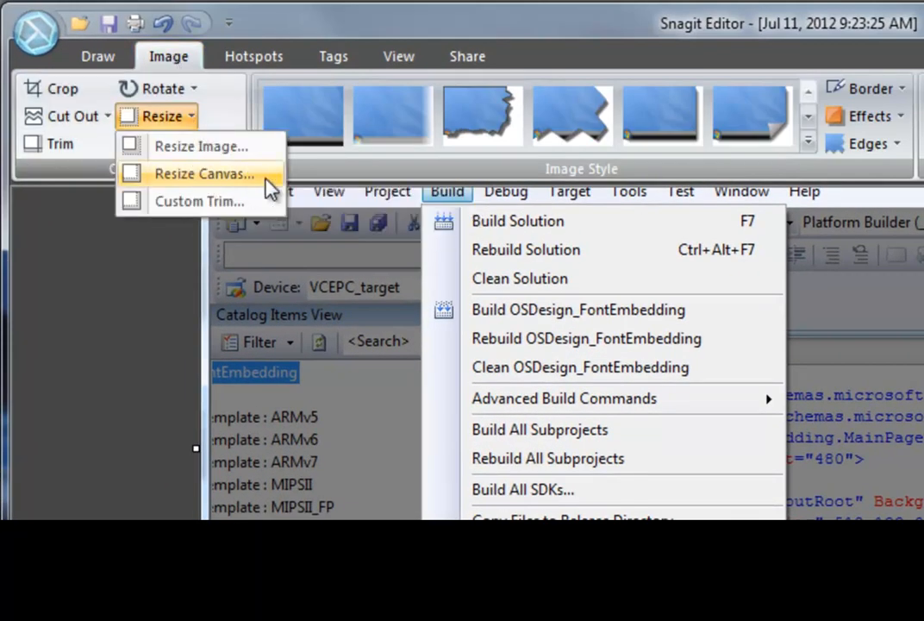
pyautogui.click(267, 177)
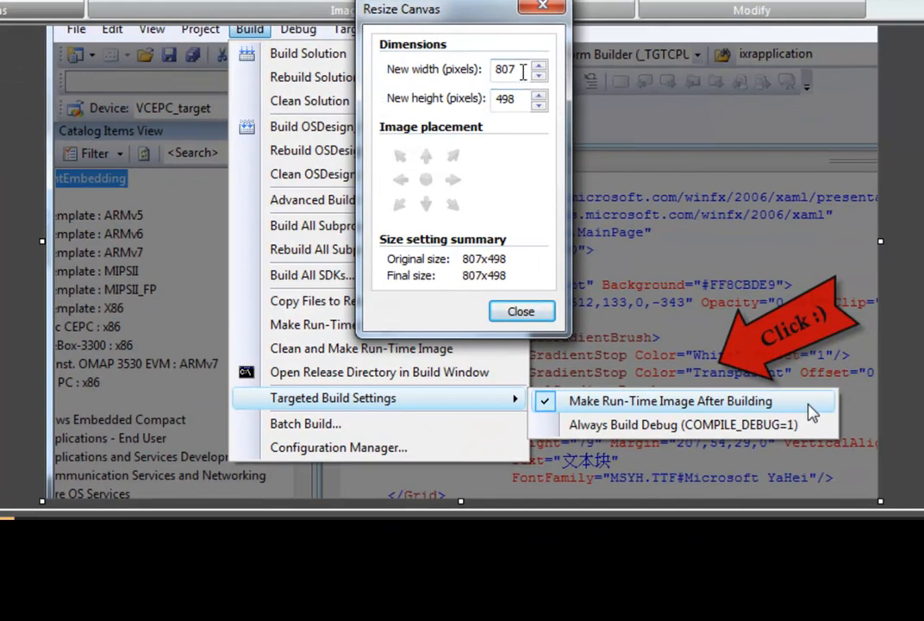
pyautogui.write('850')
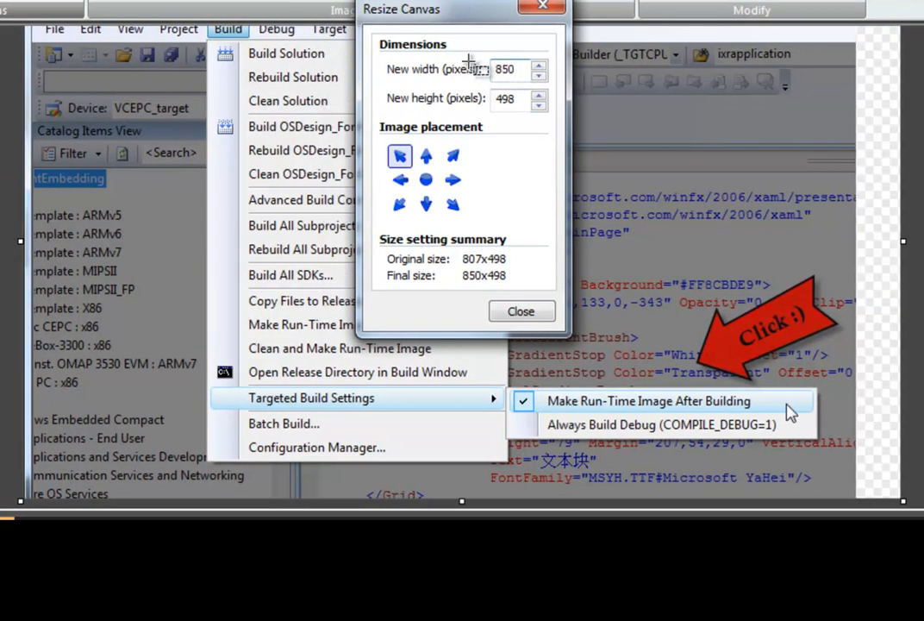
pyautogui.write('80')
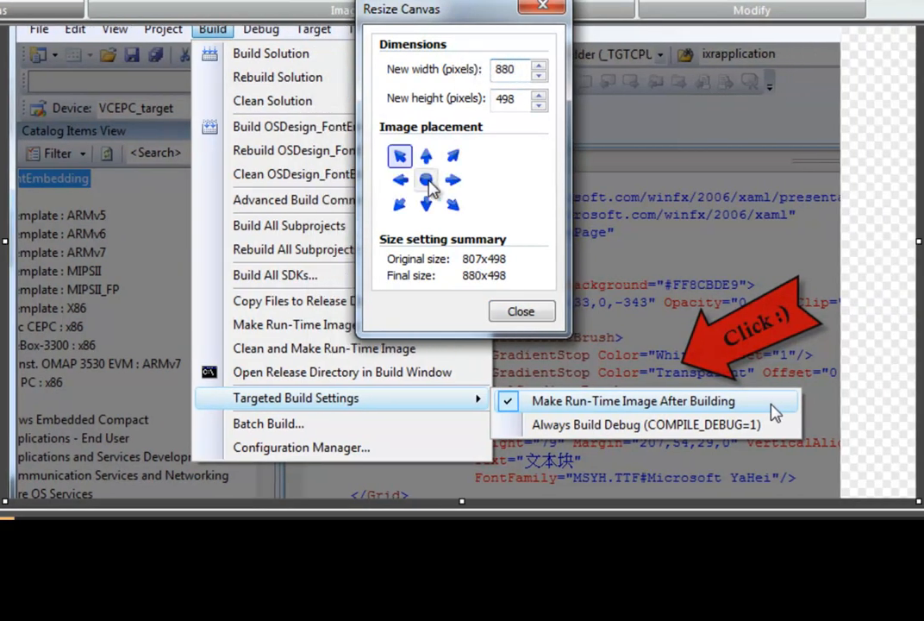
pyautogui.click(428, 184)
pyautogui.click(452, 204)
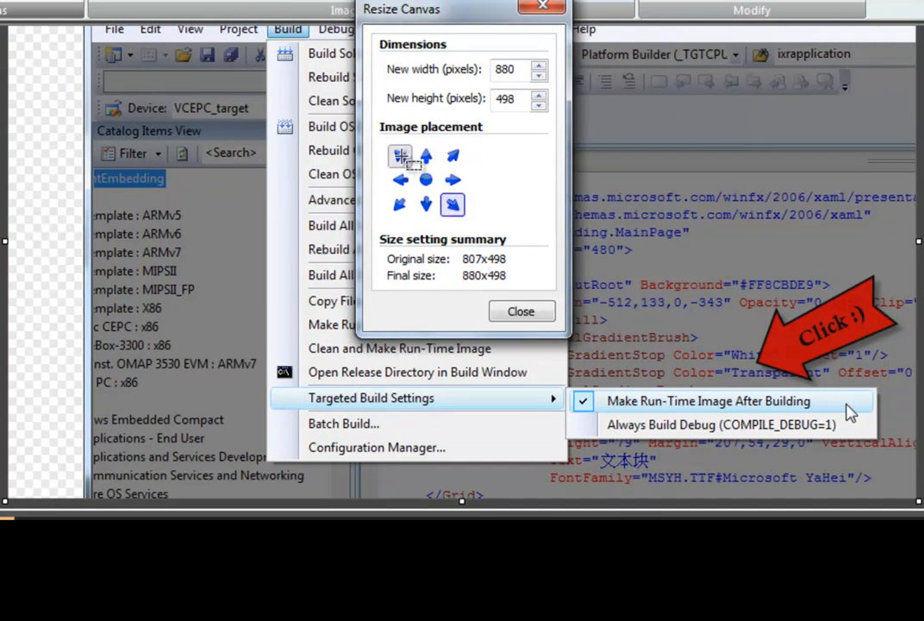
pyautogui.click(400, 156)
pyautogui.click(540, 308)
# Step: Move the red arrow callout partly onto the added canvas so its tip touches the end of the Make Run-Time Image After Building entry
pyautogui.click(736, 334)
pyautogui.moveTo(736, 335); pyautogui.dragTo(817, 377)
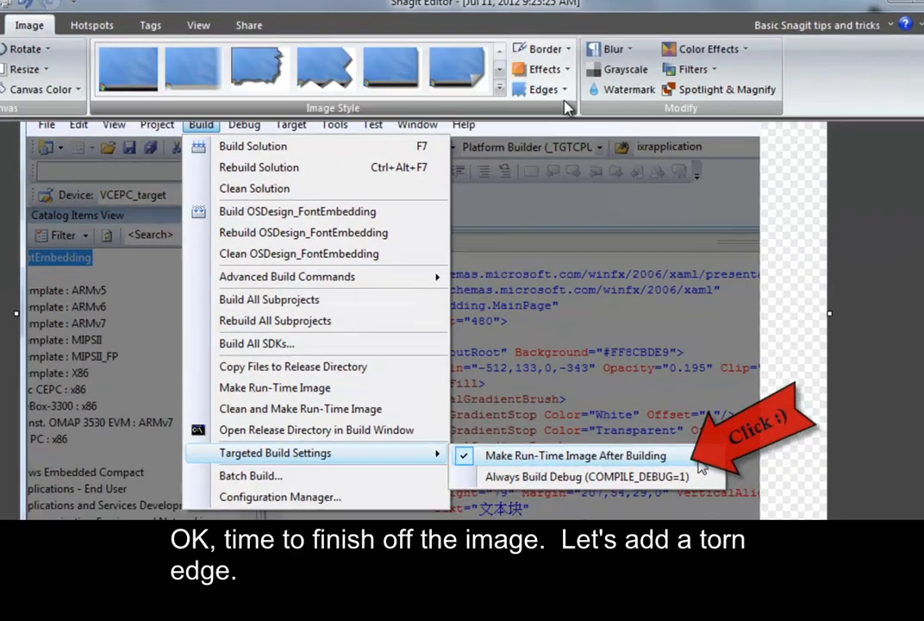
# Step: Try to apply a torn edge with effect size 2 and a gray outline to the screenshot's right and bottom edges
pyautogui.click(645, 89)
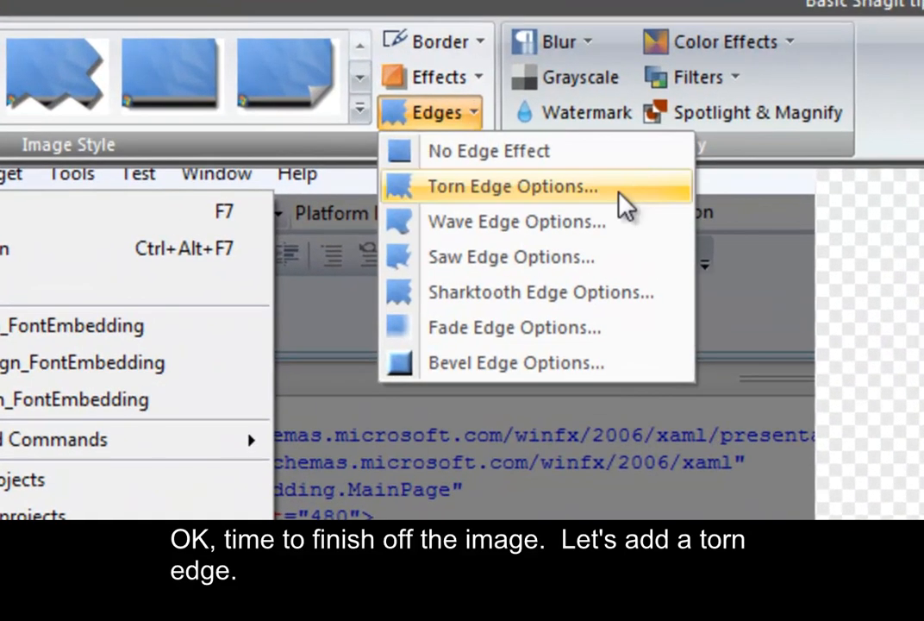
pyautogui.click(516, 183)
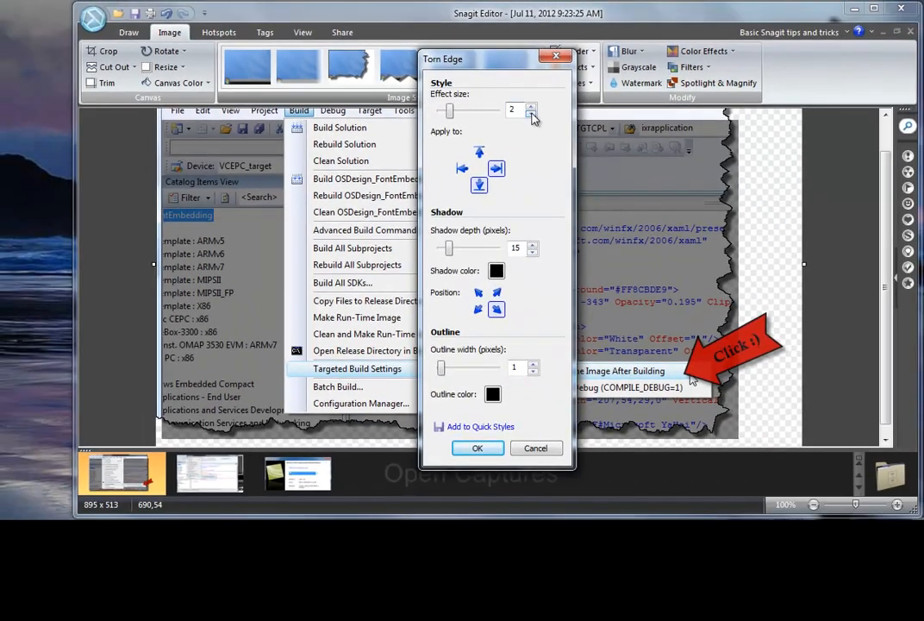
pyautogui.click(531, 115)
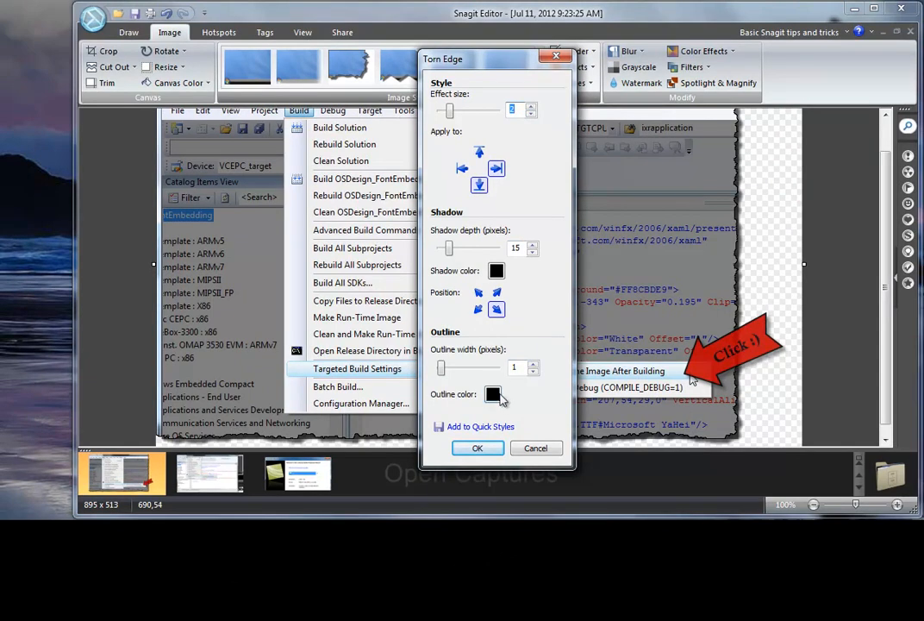
pyautogui.click(503, 397)
pyautogui.click(531, 477)
pyautogui.click(487, 449)
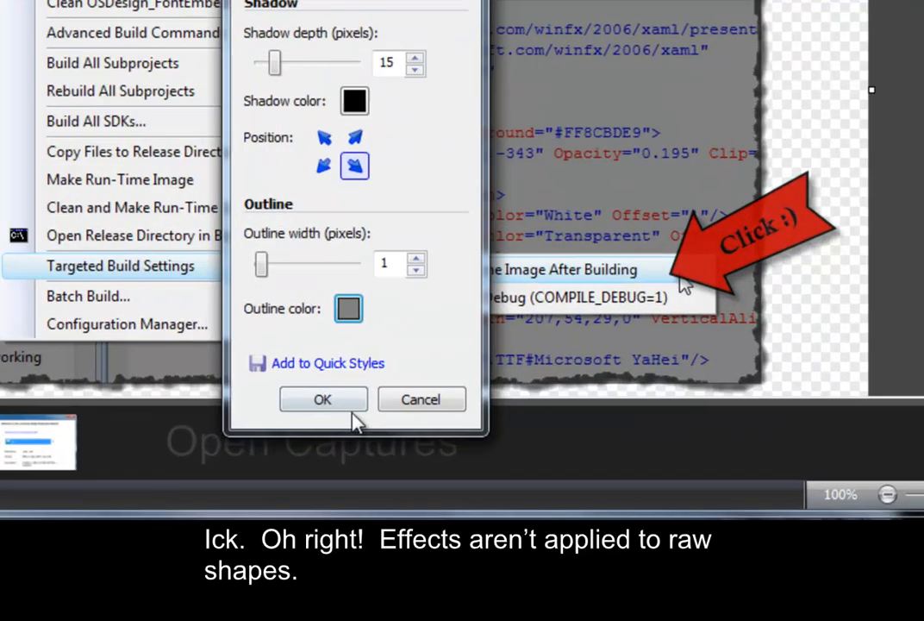
pyautogui.scroll(-1, 462, 179)
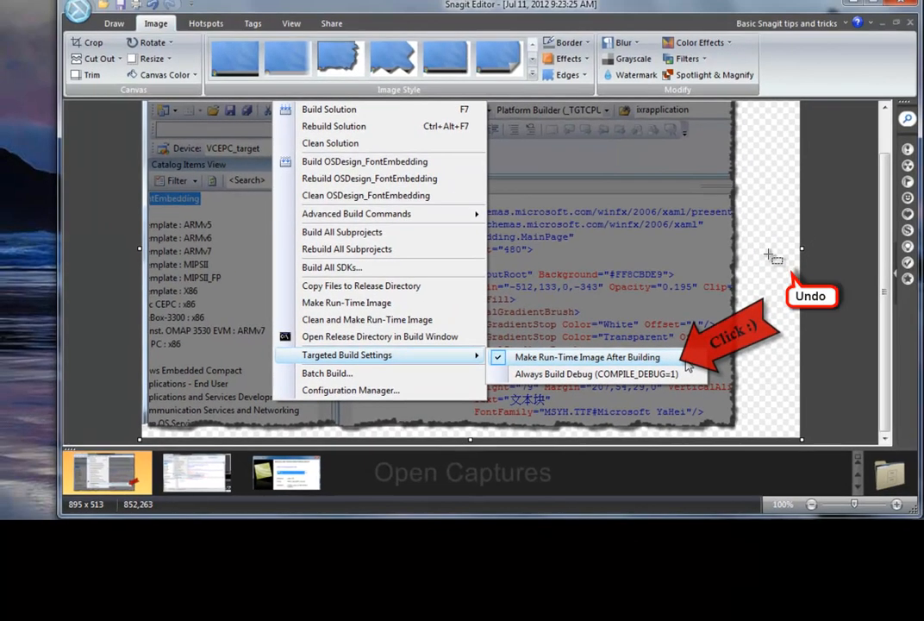
pyautogui.hotkey('ctrl', 'z')
# Step: Select all the gray lowlight shapes around the Build menu and flatten them into the screenshot, leaving the arrow callout separate
pyautogui.click(114, 23)
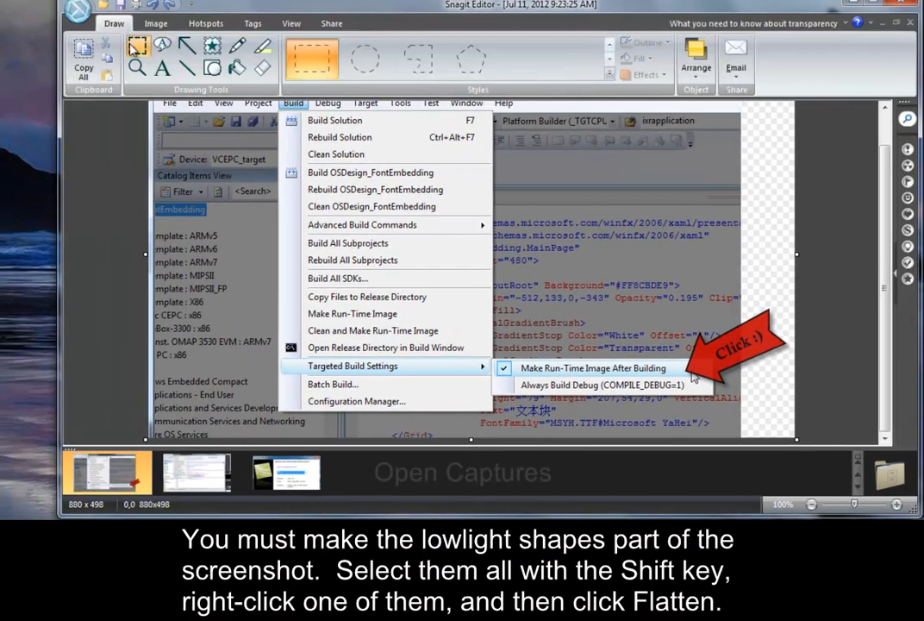
pyautogui.click(213, 112)
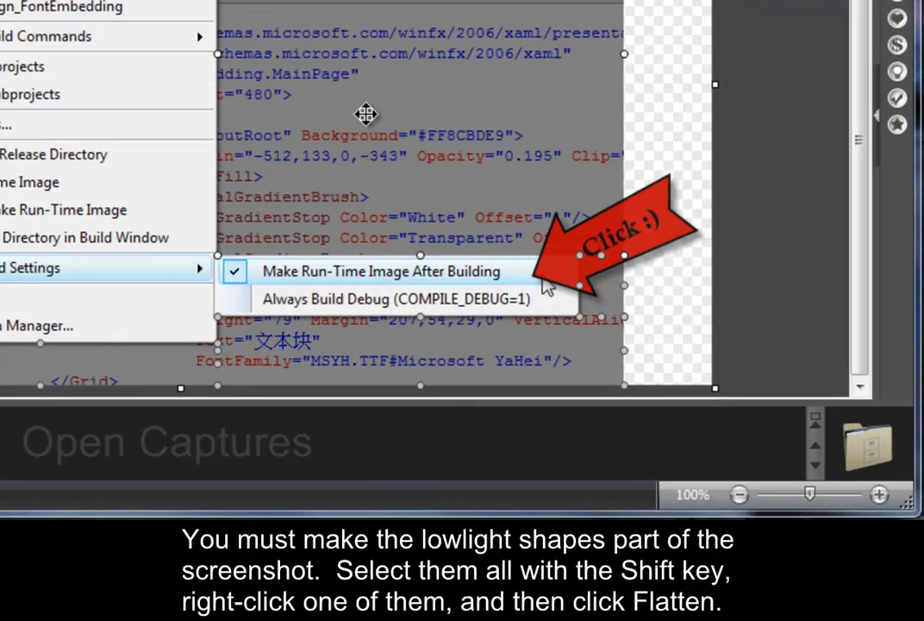
pyautogui.rightClick(579, 287)
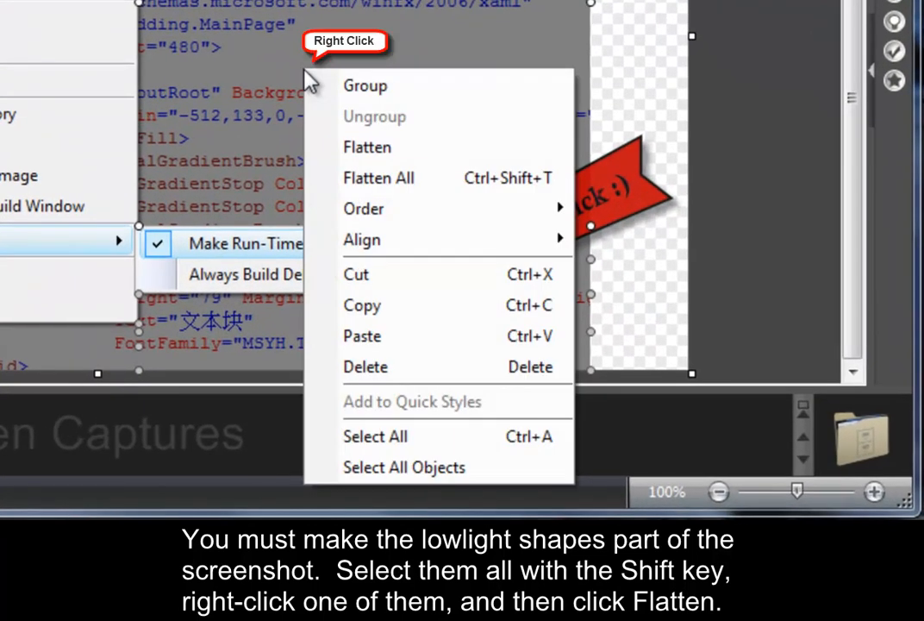
pyautogui.click(434, 148)
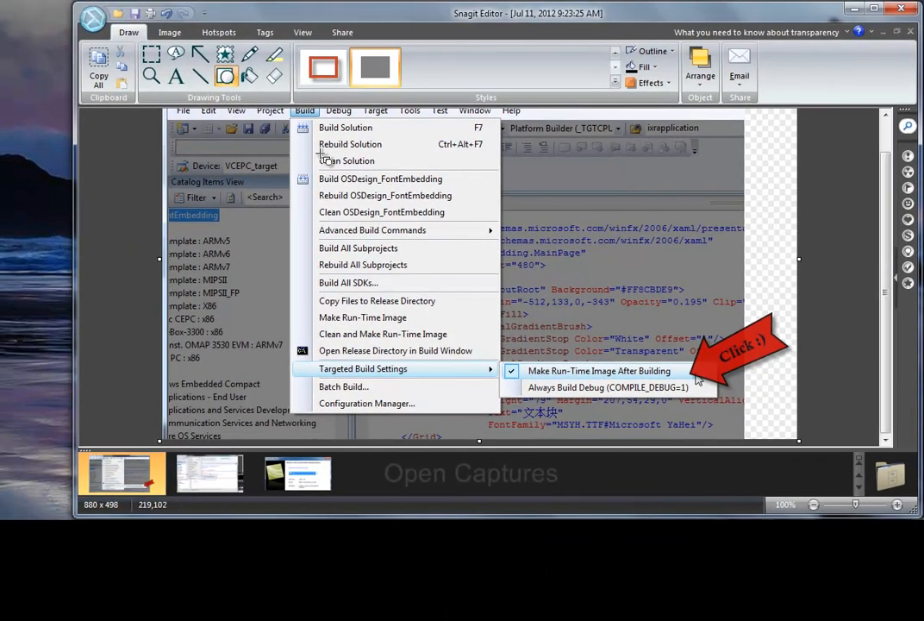
# Step: Apply a torn edge to the flattened screenshot's right and bottom edges with effect size 2 and a gray outline
pyautogui.click(170, 32)
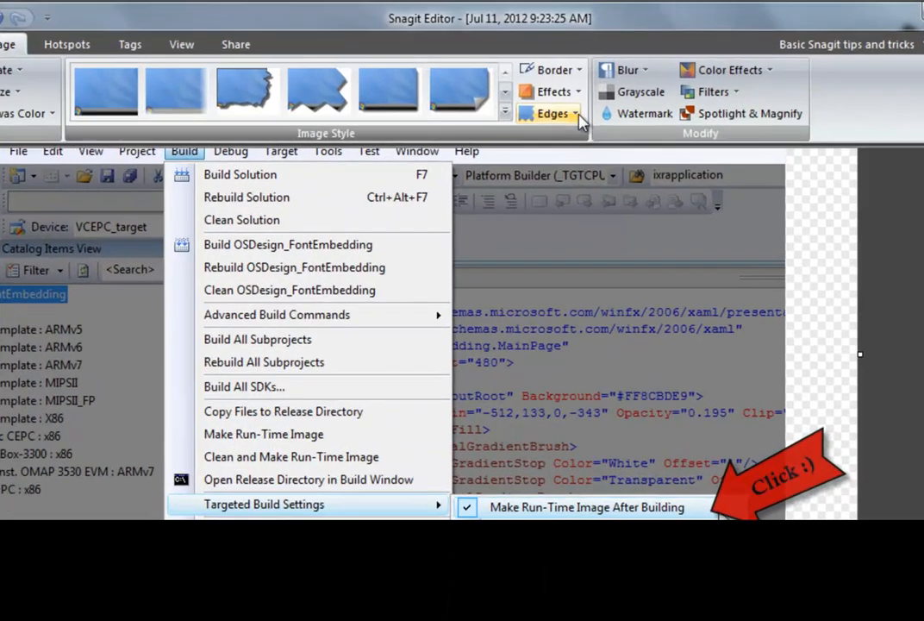
pyautogui.click(574, 113)
pyautogui.click(591, 158)
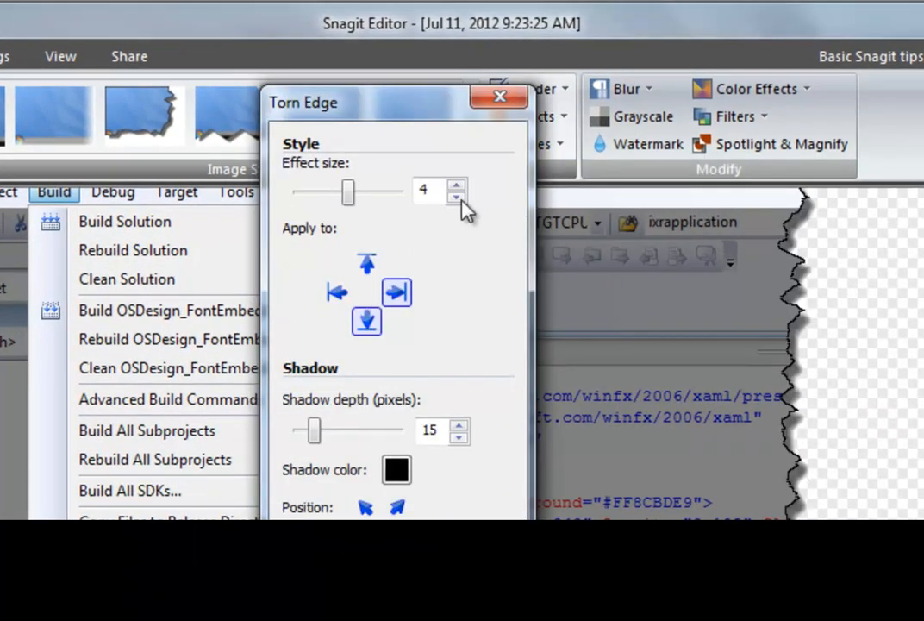
pyautogui.click(457, 196)
pyautogui.click(457, 197)
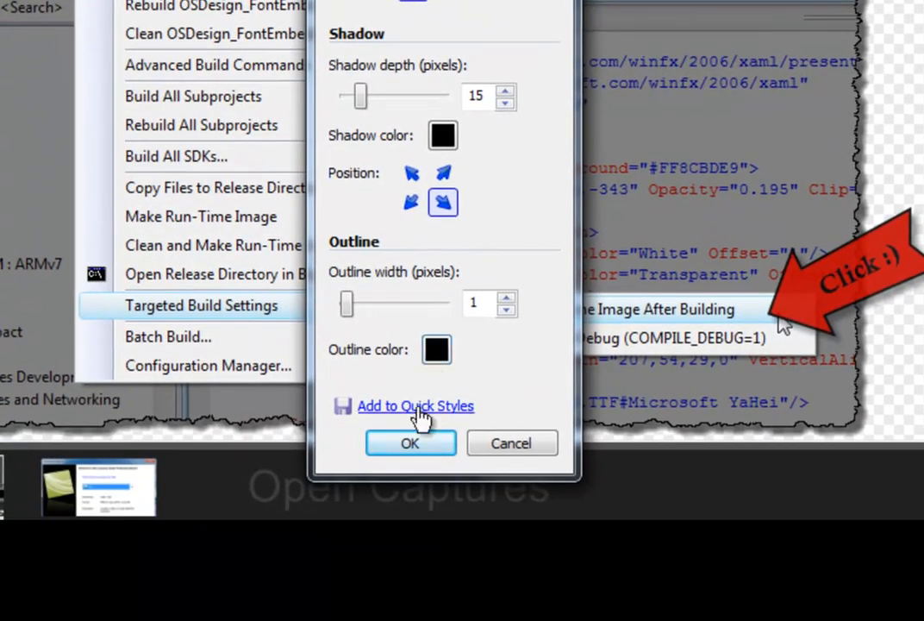
pyautogui.click(432, 385)
pyautogui.click(502, 534)
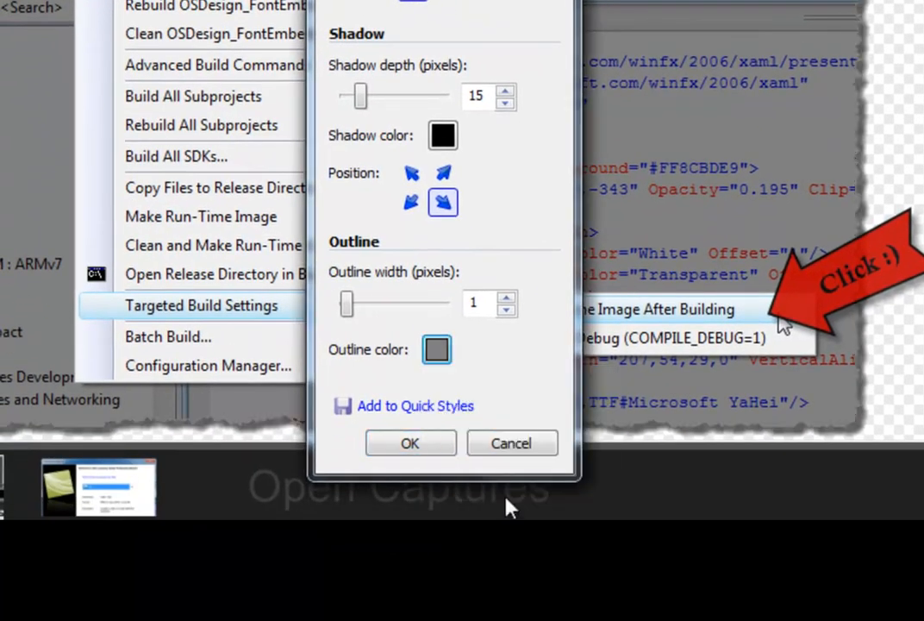
pyautogui.click(438, 444)
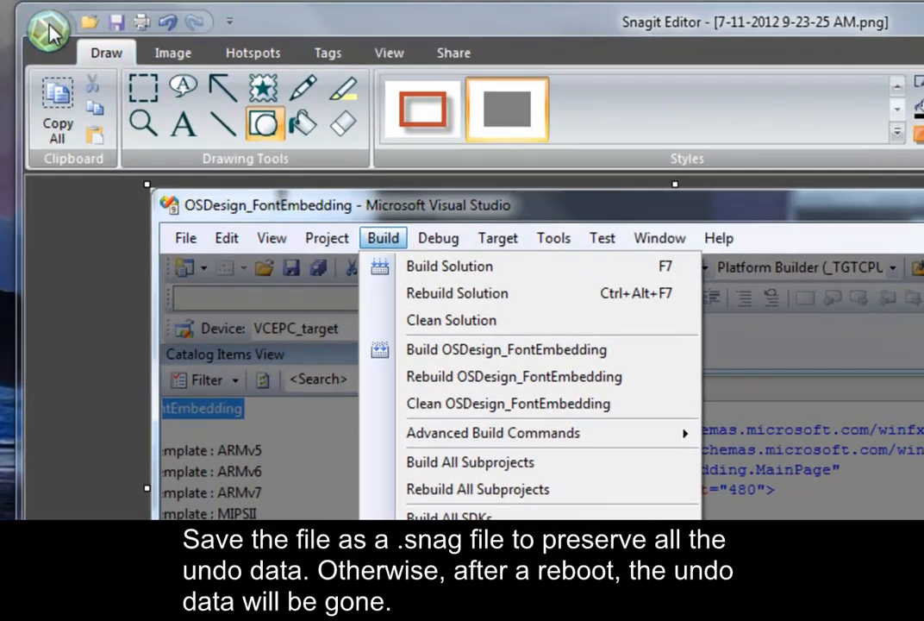
# Step: Save the edited image as a Snagit Capture File (.snag) named VS_Build
pyautogui.click(93, 19)
pyautogui.click(145, 183)
pyautogui.click(643, 263)
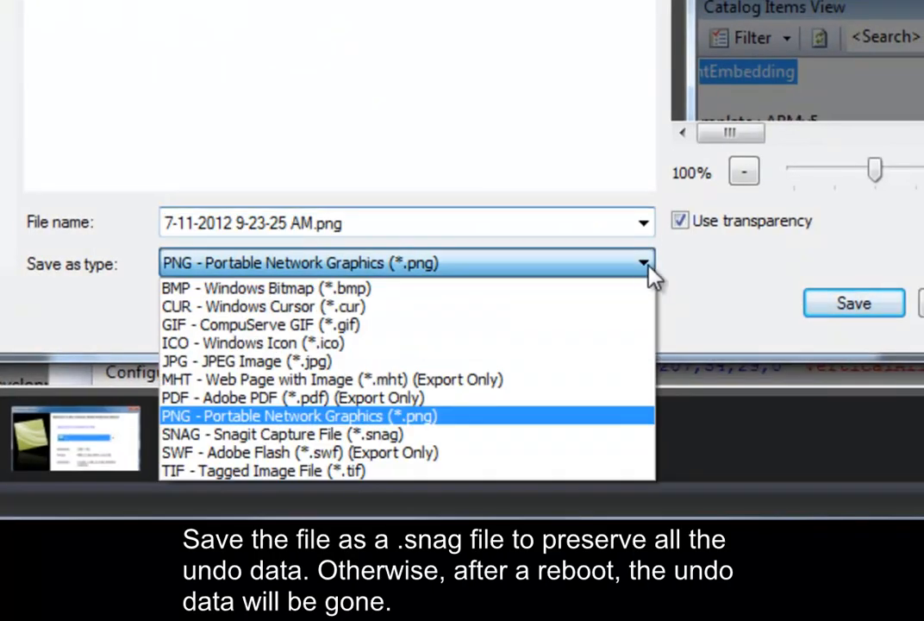
pyautogui.click(494, 440)
pyautogui.tripleClick(363, 226)
pyautogui.write('VS_Build')
pyautogui.press('Return')
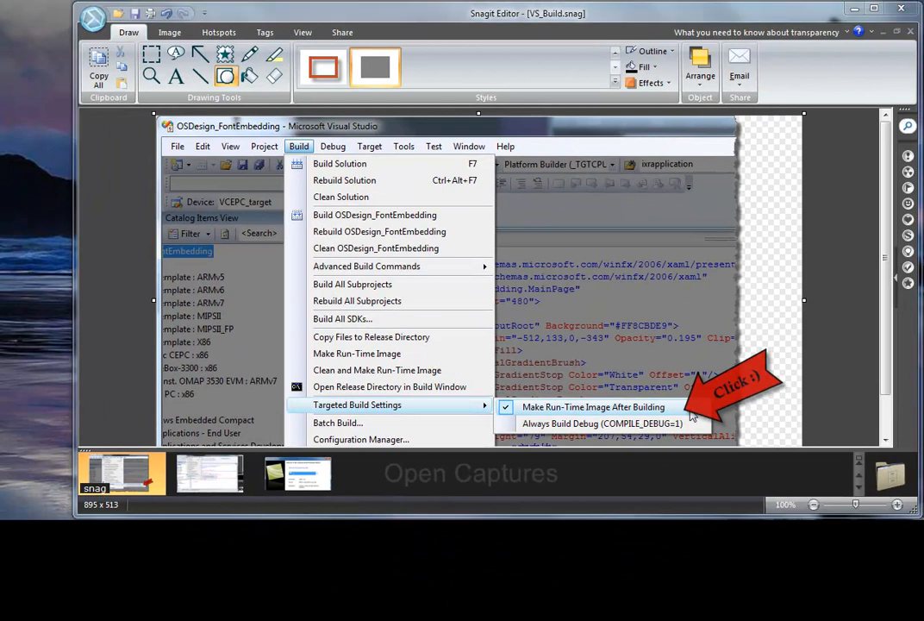
# Step: Save the image again as the PNG file VS_Build.png and open the saved file from the Video folder to view it
pyautogui.click(93, 17)
pyautogui.click(39, 182)
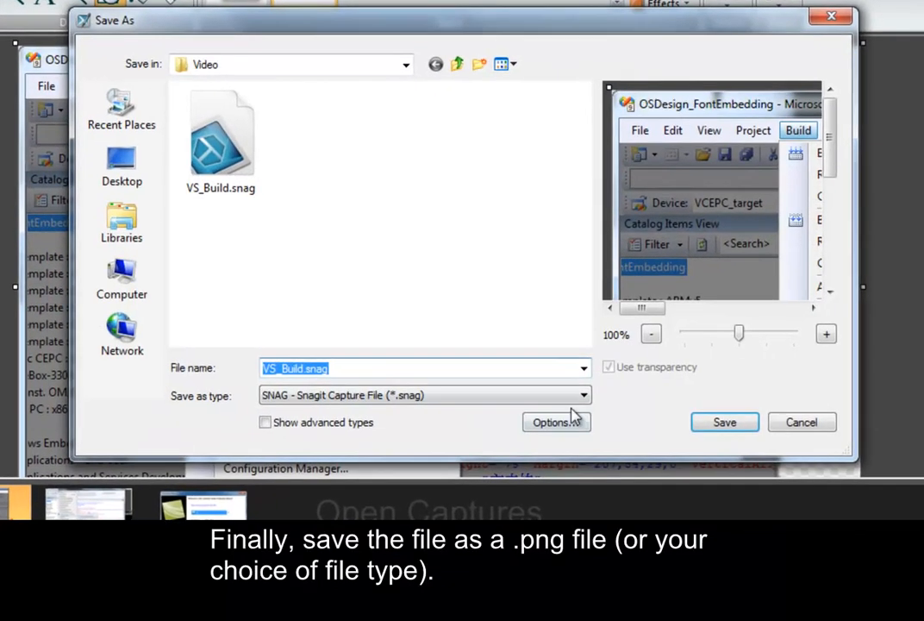
pyautogui.click(584, 395)
pyautogui.click(483, 502)
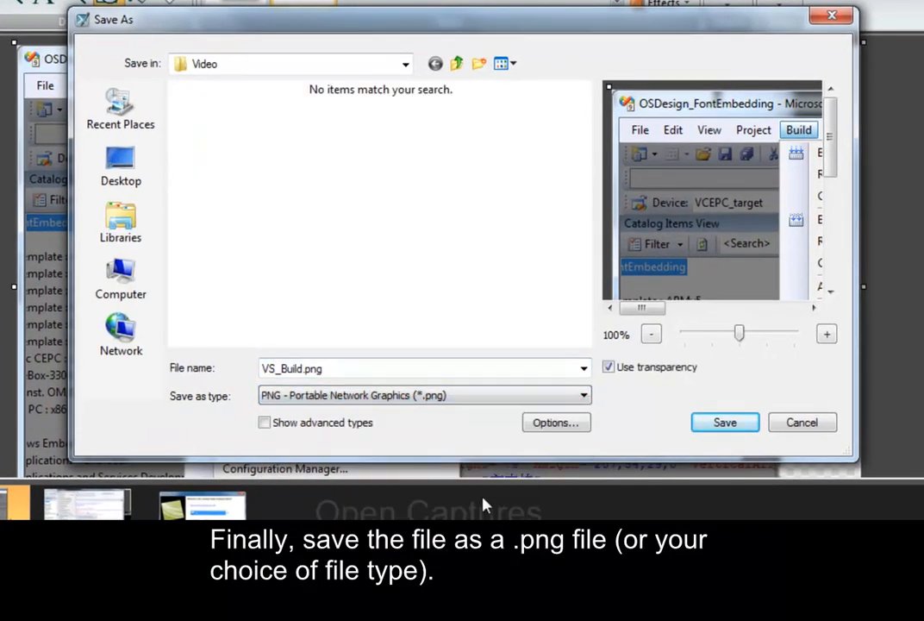
pyautogui.click(724, 423)
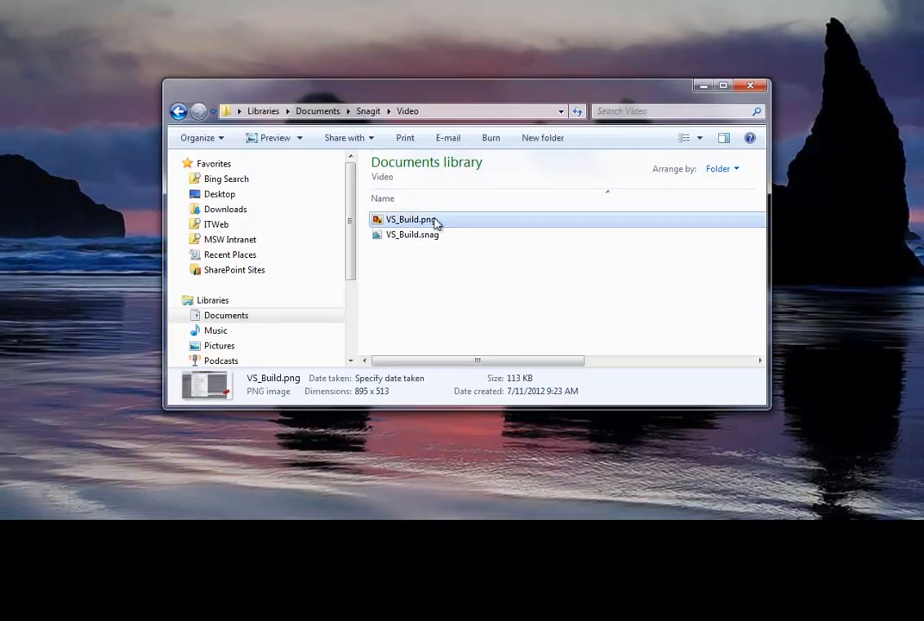
pyautogui.doubleClick(410, 220)
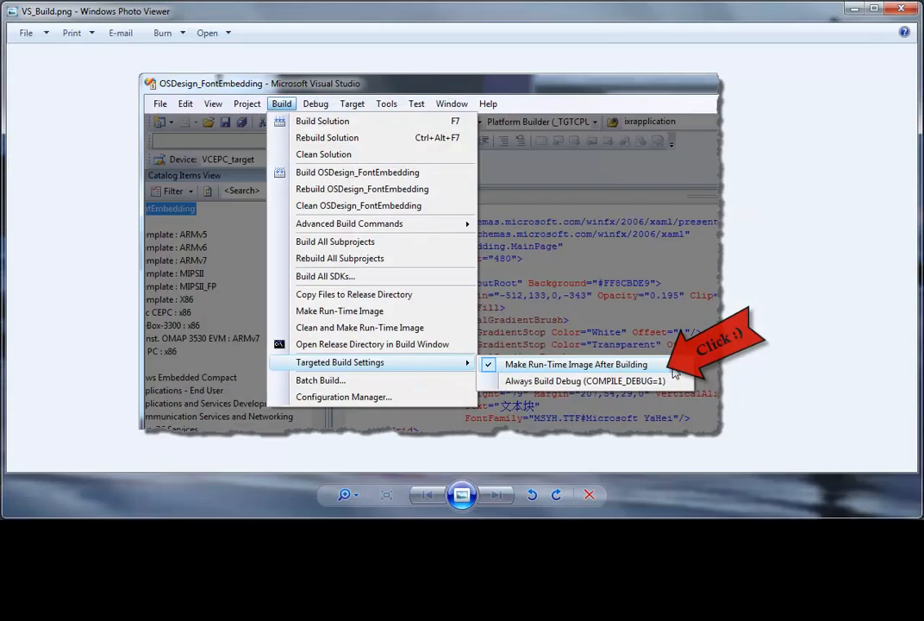
pyautogui.hotkey('alt', 'F4')
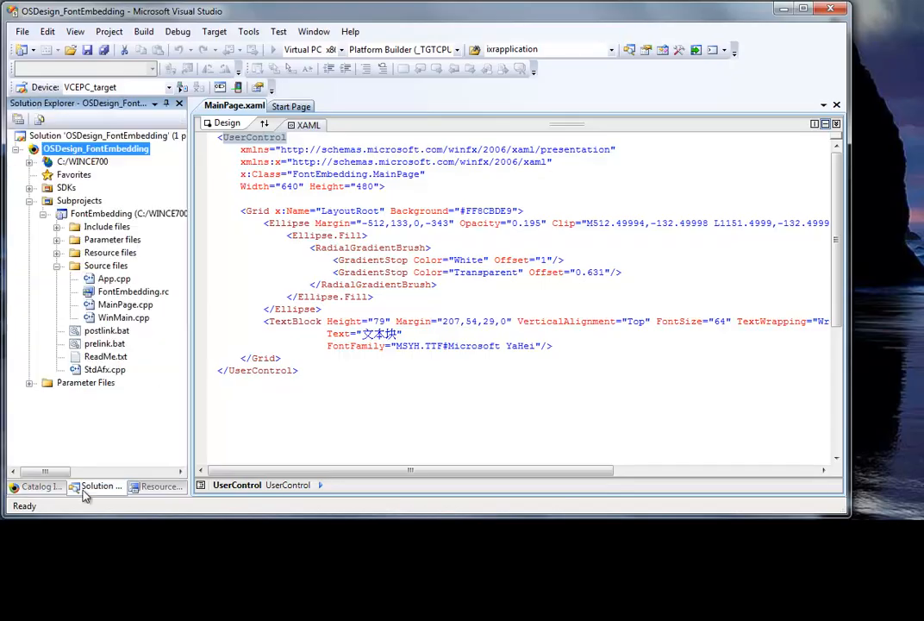
# Step: Switch to Visual Studio, widen the Solution Explorer pane and capture it as a new image in Snagit Editor
pyautogui.click(96, 546)
pyautogui.moveTo(200, 301); pyautogui.dragTo(606, 317)
pyautogui.press('Print')
pyautogui.click(270, 326)
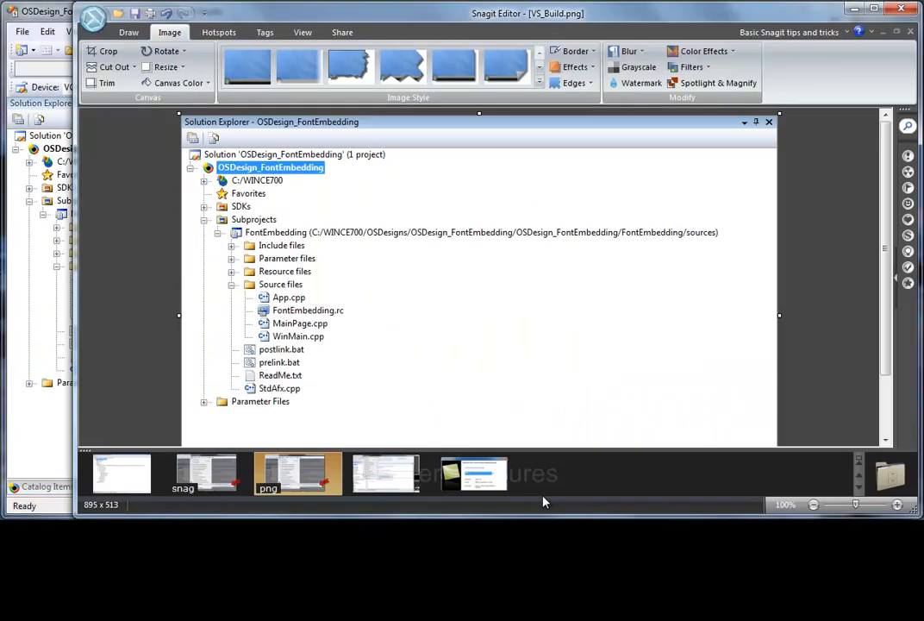
# Step: Try to cut out a vertical section through the middle of the Solution Explorer capture with torn edges
pyautogui.click(115, 67)
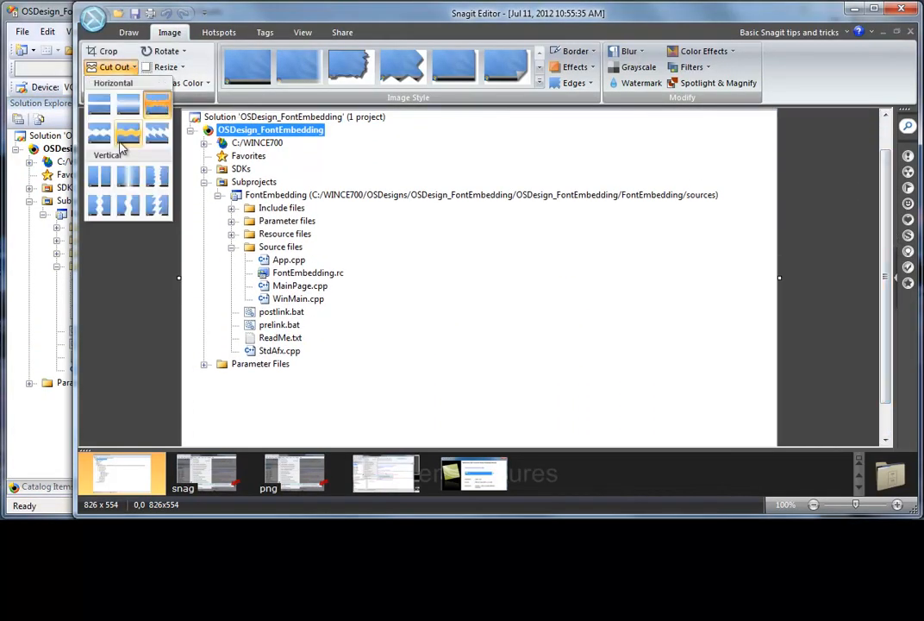
pyautogui.click(129, 148)
pyautogui.moveTo(433, 237); pyautogui.dragTo(687, 252)
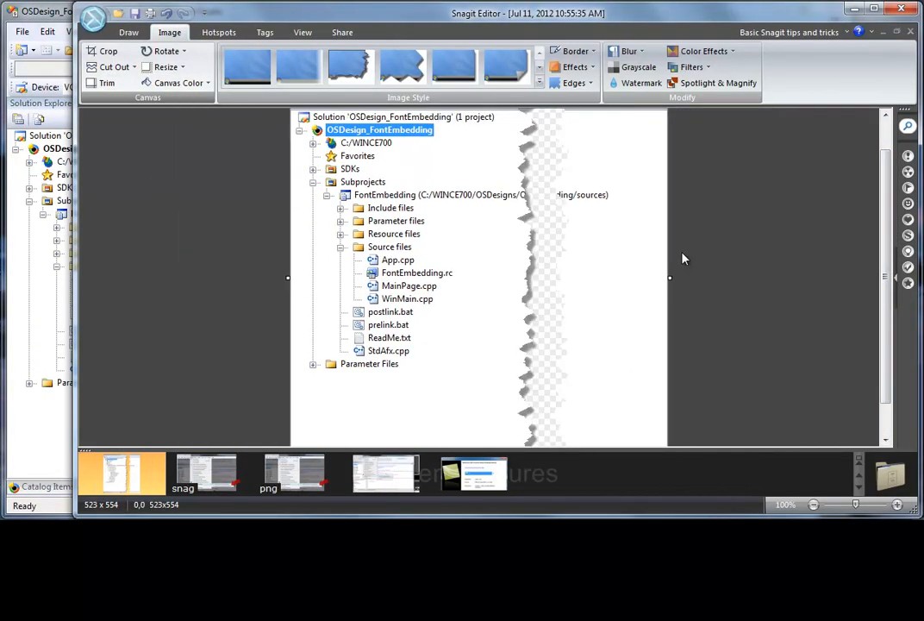
pyautogui.hotkey('ctrl', 'z')
# Step: Cut out a horizontal strip about 110 pixels high from the blank area below Parameter Files in the Solution Explorer capture
pyautogui.click(115, 67)
pyautogui.click(142, 186)
pyautogui.moveTo(287, 260); pyautogui.dragTo(331, 417)
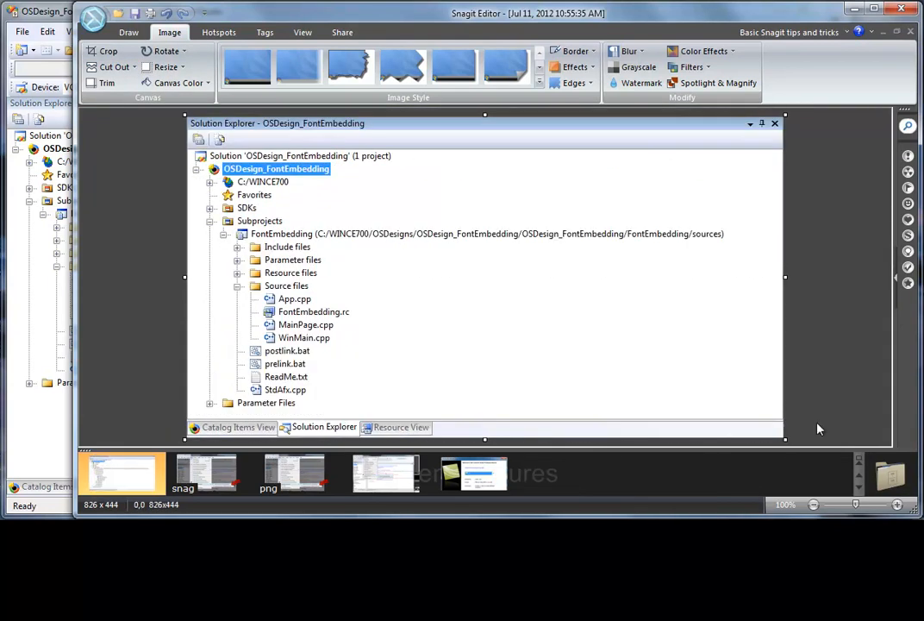
# Step: Open the Snagit Editor help and view the Callouts topic under Draw Tools and Special Effects
pyautogui.press('F1')
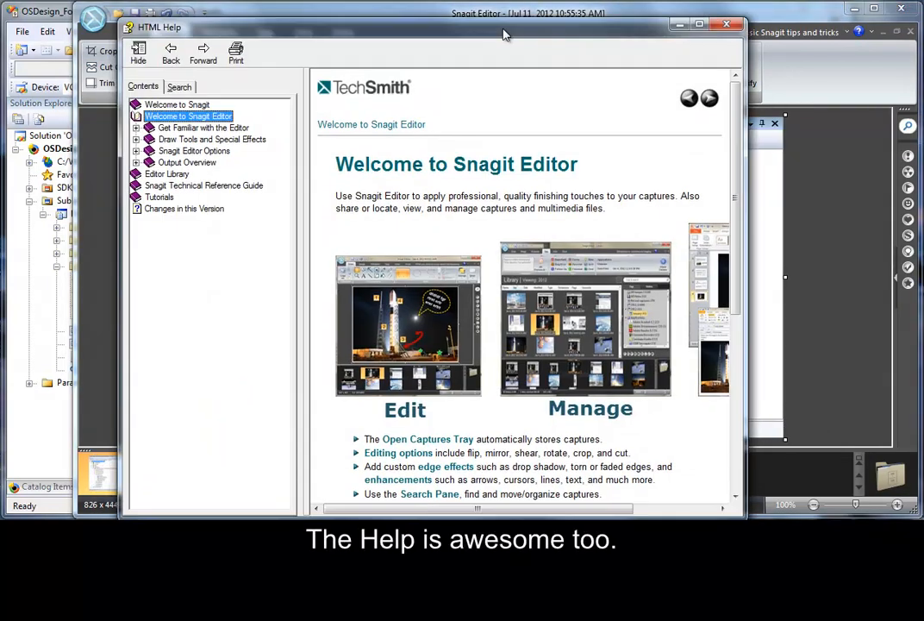
pyautogui.click(140, 135)
pyautogui.click(192, 148)
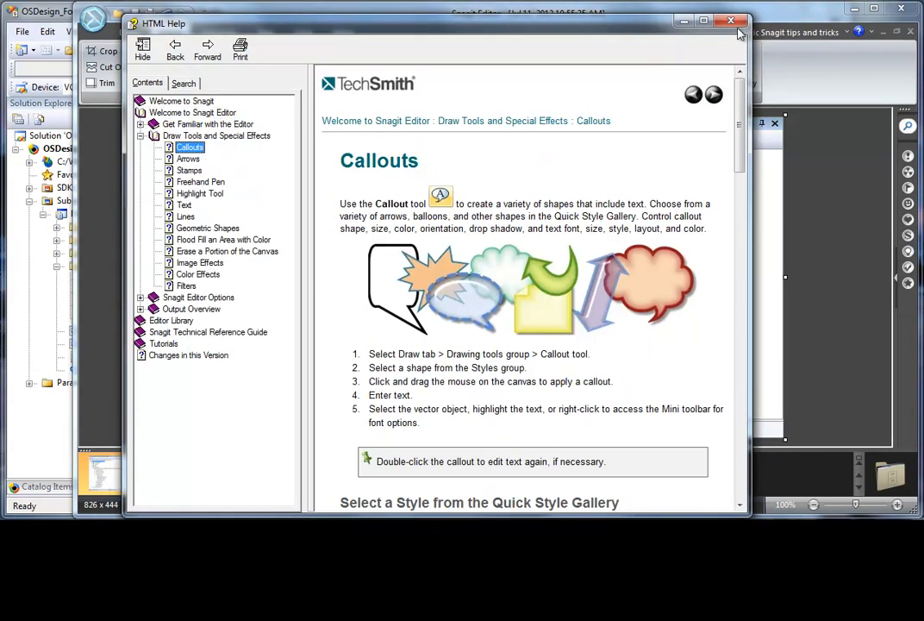